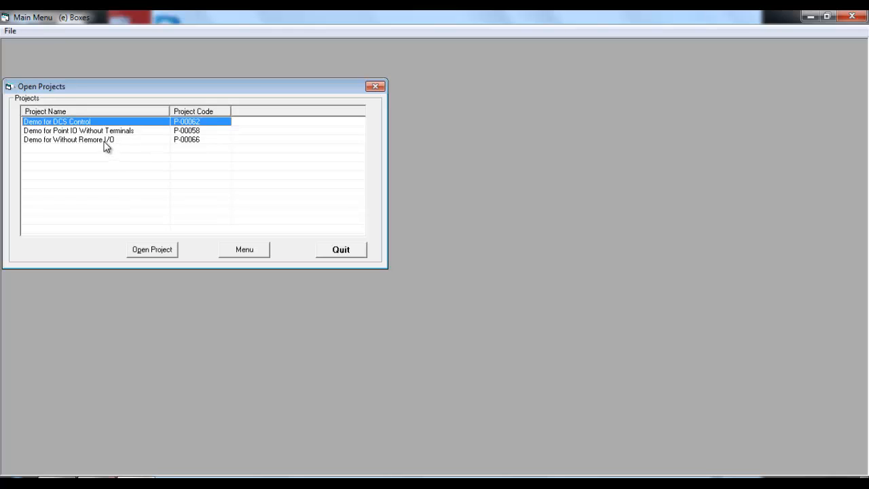
# Step: Open the Demo for Without Remore I/O project and review its Box Type and Fused/Non Fused IO options
pyautogui.doubleClick(105, 140)
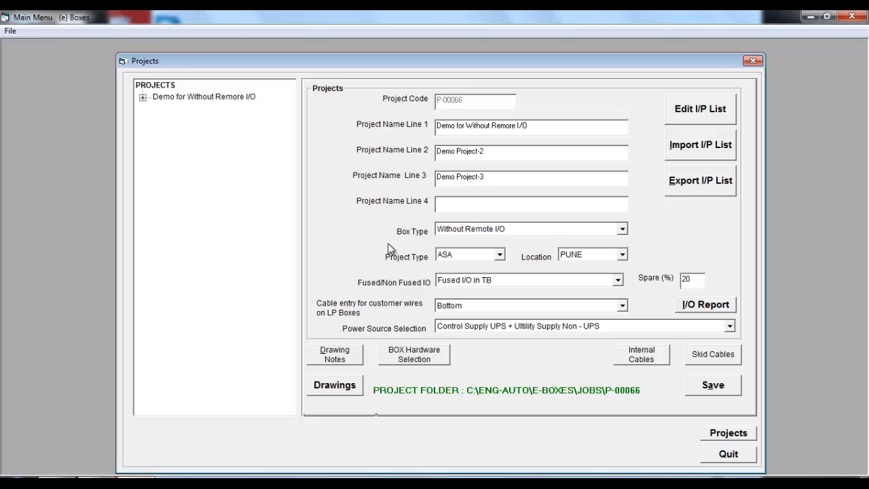
pyautogui.click(623, 230)
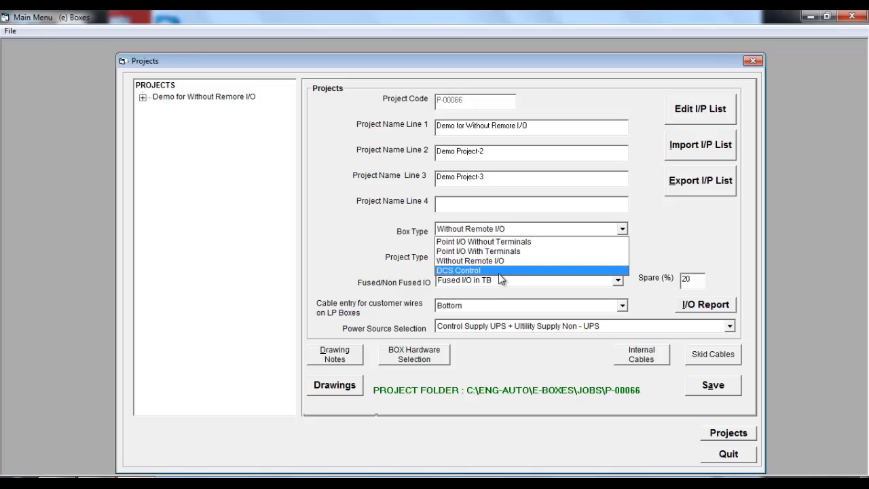
pyautogui.click(666, 228)
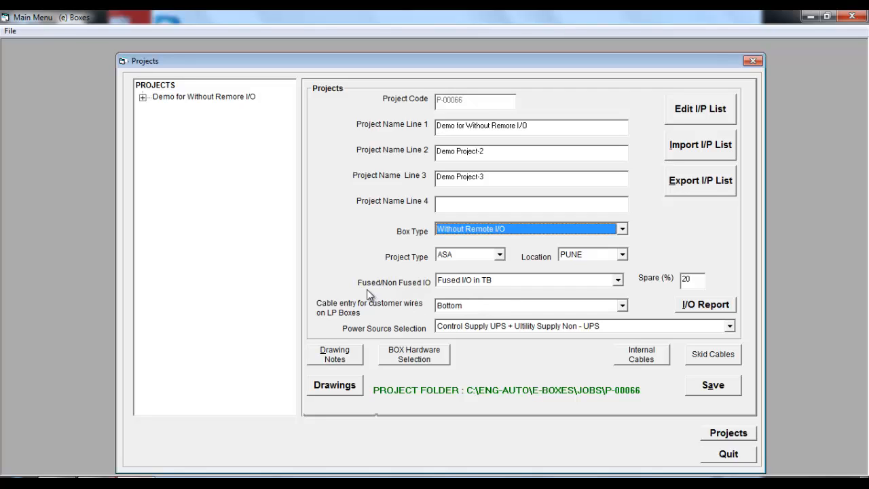
pyautogui.click(618, 281)
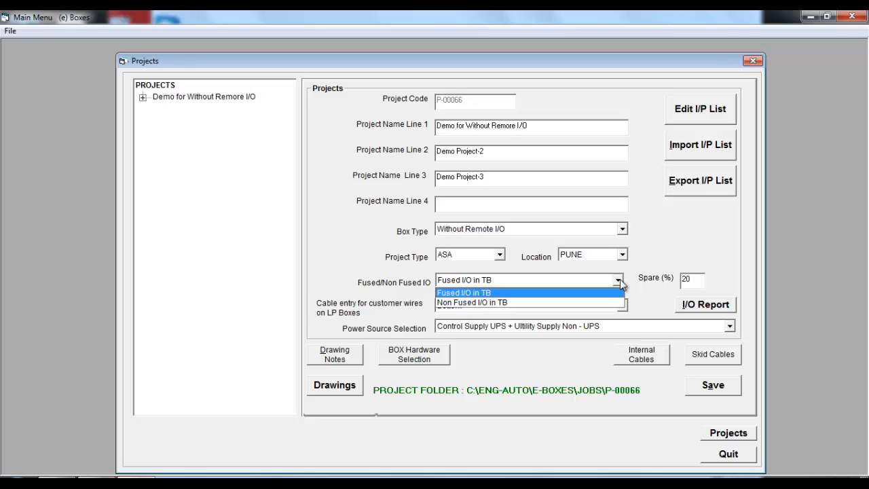
pyautogui.click(699, 280)
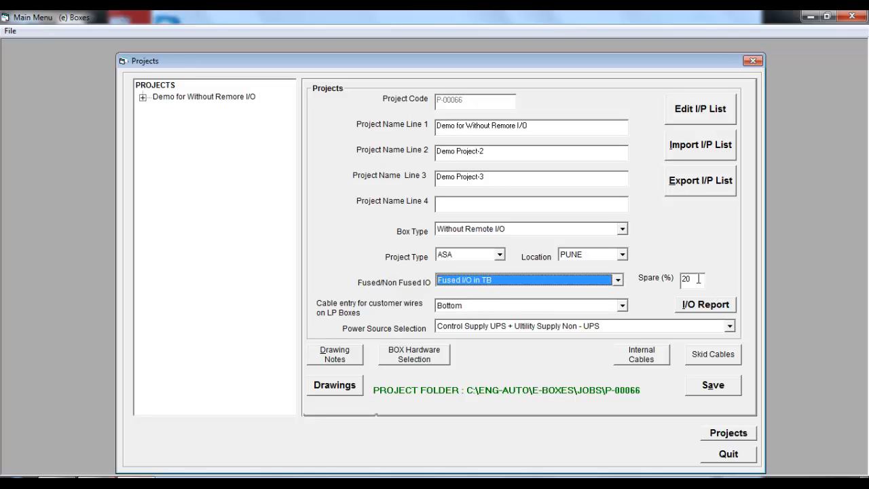
pyautogui.click(698, 279)
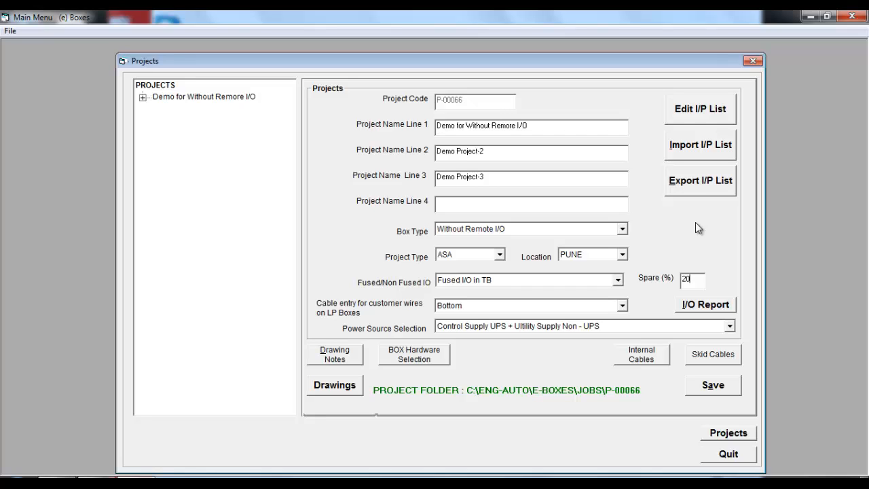
# Step: Open the project's input list for editing in the spreadsheet
pyautogui.click(699, 112)
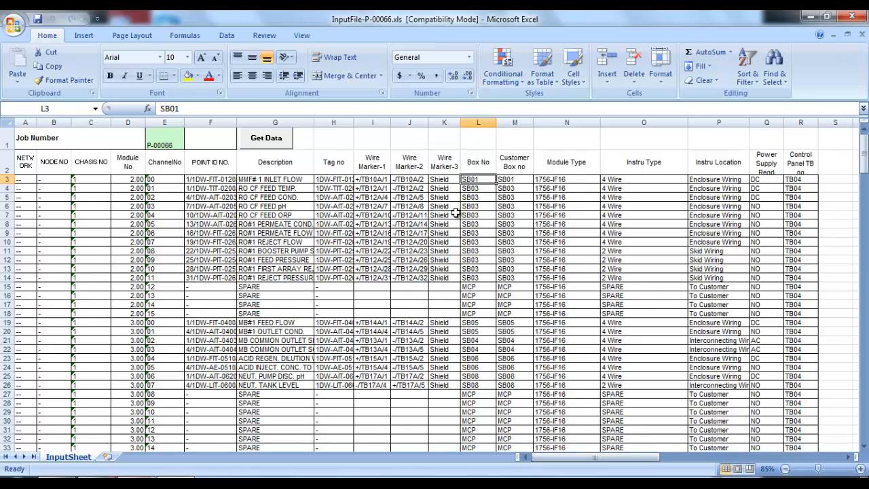
pyautogui.click(454, 215)
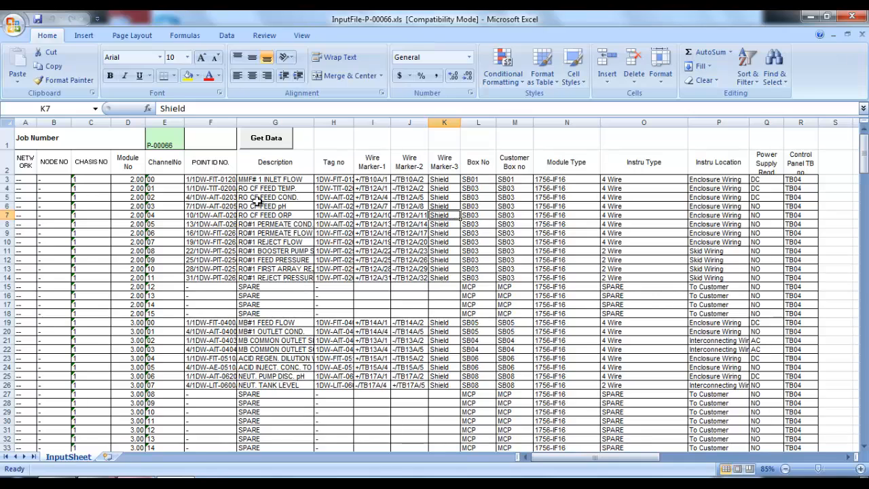
pyautogui.click(322, 215)
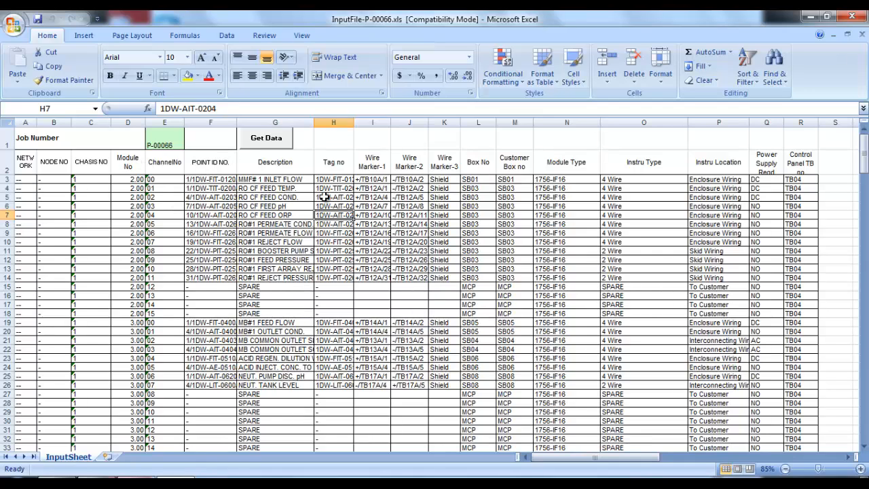
pyautogui.click(860, 469)
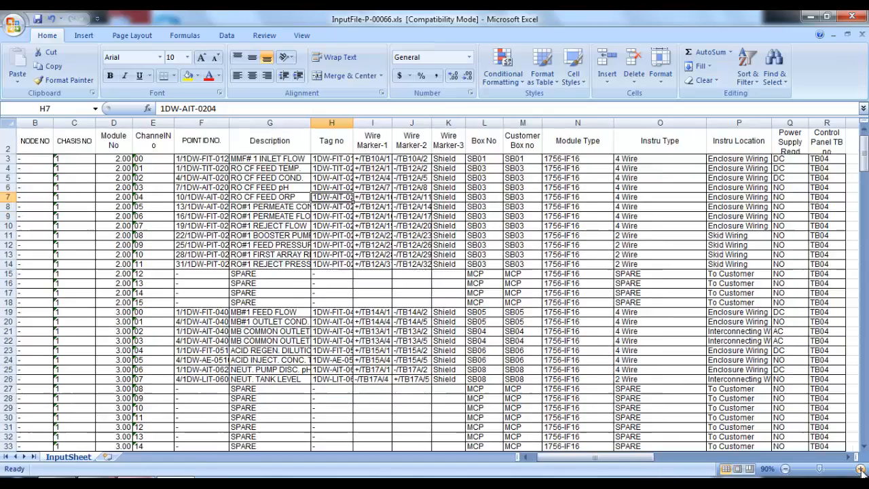
pyautogui.click(860, 469)
pyautogui.click(861, 469)
pyautogui.scroll(1, 416, 298)
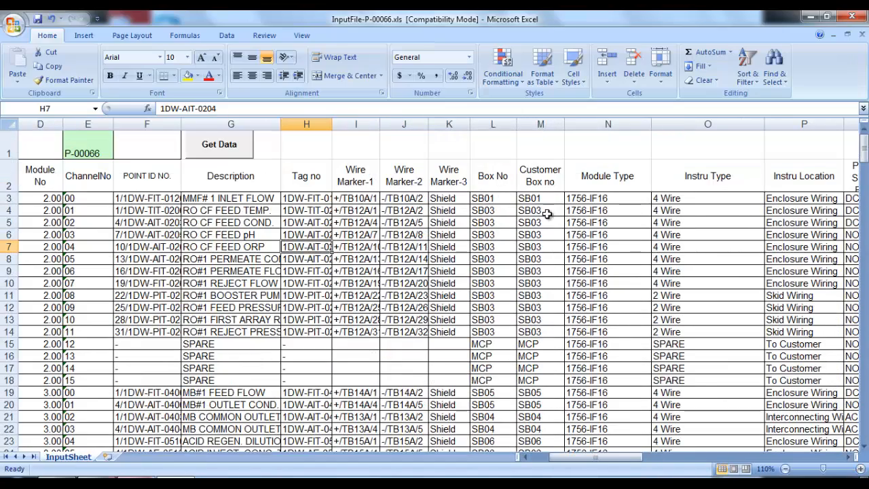
# Step: Examine the Module Type and Instru Type choices available for the first input row
pyautogui.click(636, 200)
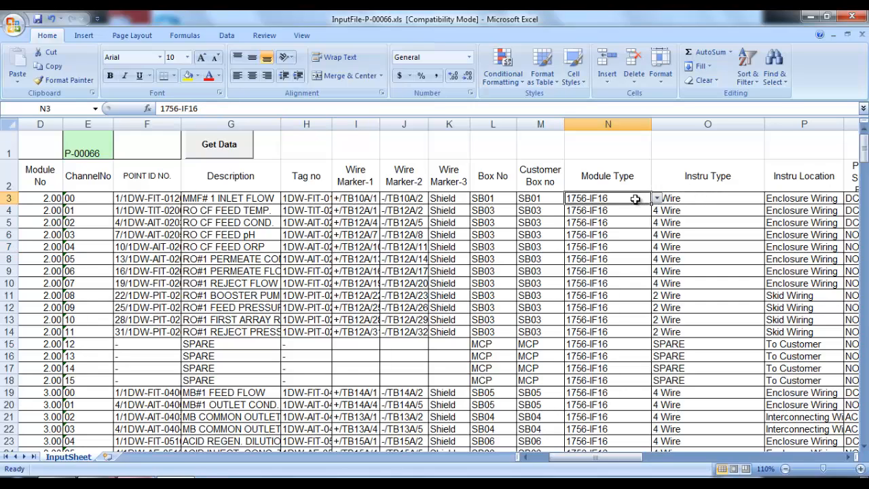
pyautogui.click(657, 198)
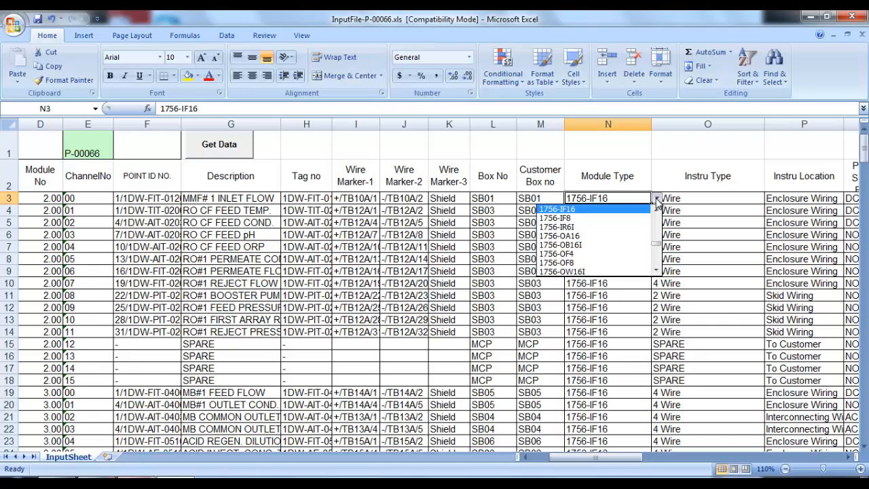
pyautogui.click(703, 200)
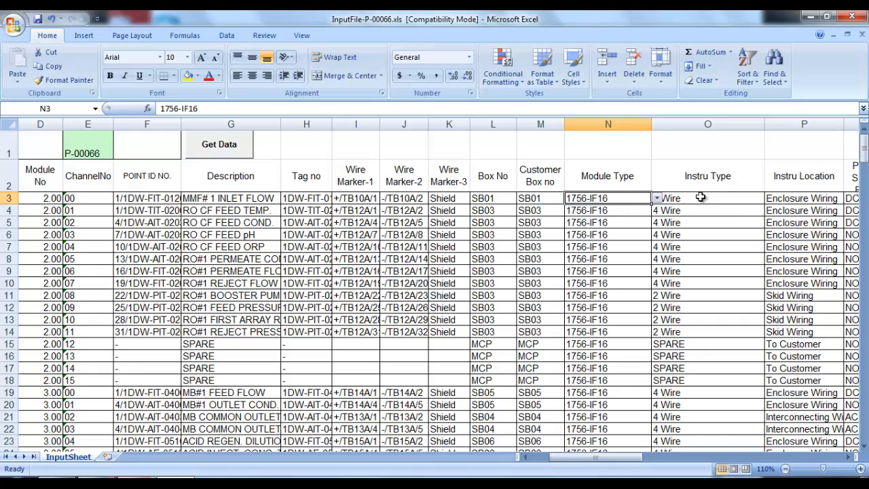
pyautogui.click(750, 199)
pyautogui.click(769, 199)
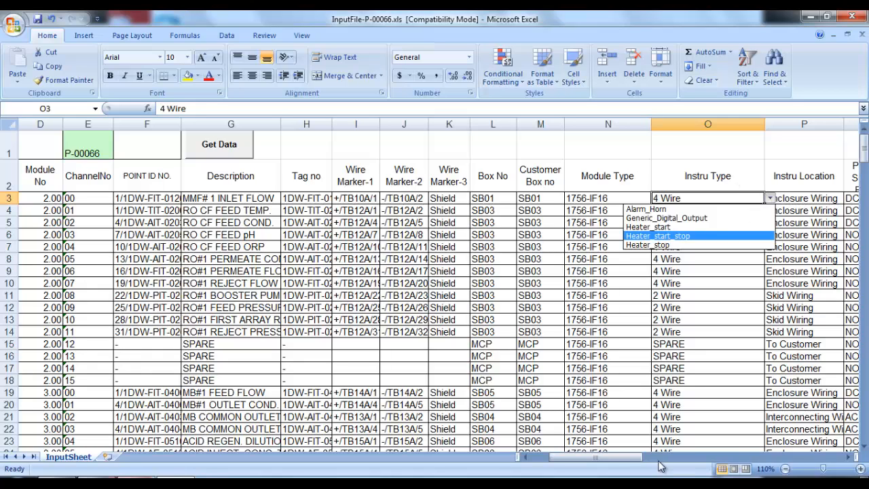
pyautogui.click(853, 459)
pyautogui.click(852, 459)
pyautogui.click(853, 459)
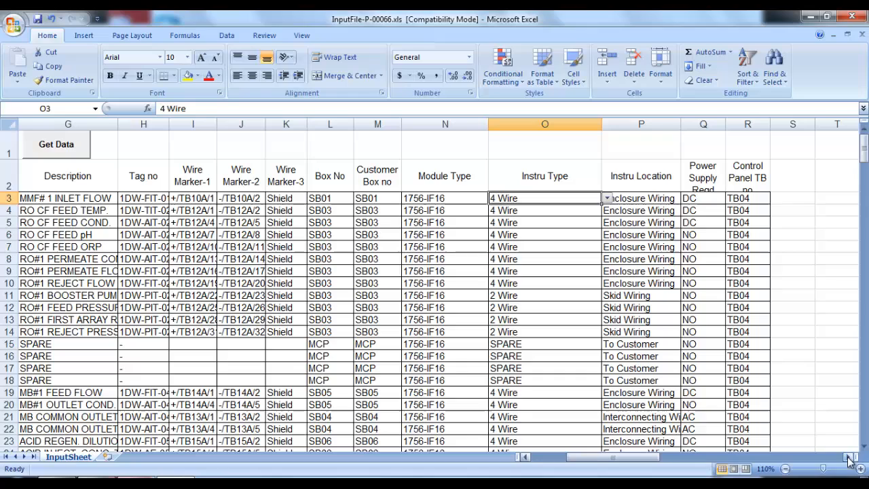
pyautogui.click(761, 179)
# Step: Widen the Control Panel TB no column and review its terminal block choices for the first row
pyautogui.moveTo(770, 124); pyautogui.dragTo(781, 124)
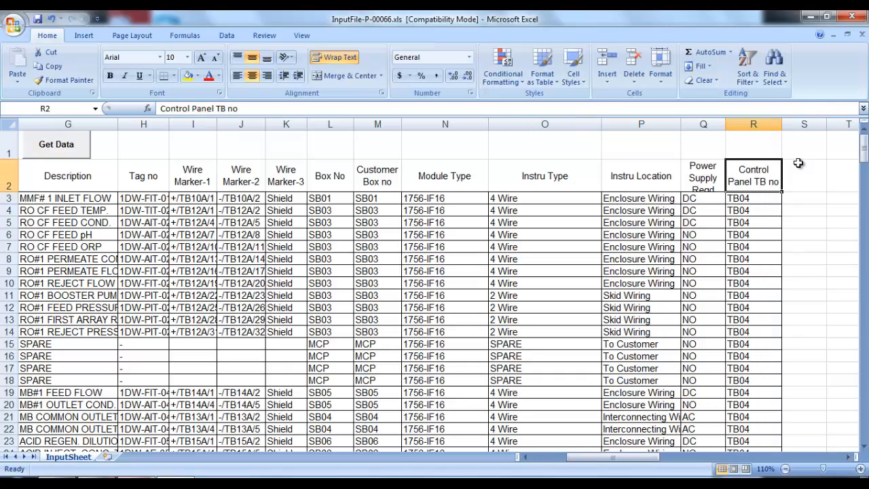
pyautogui.click(760, 199)
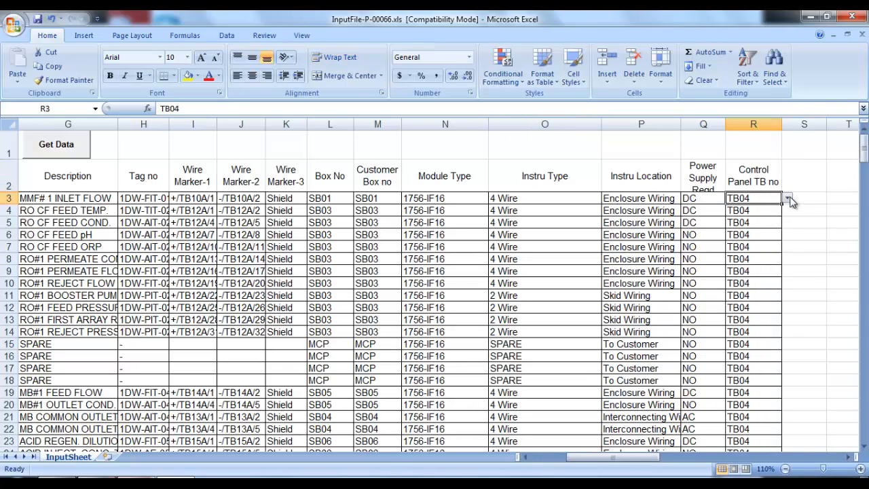
pyautogui.click(788, 198)
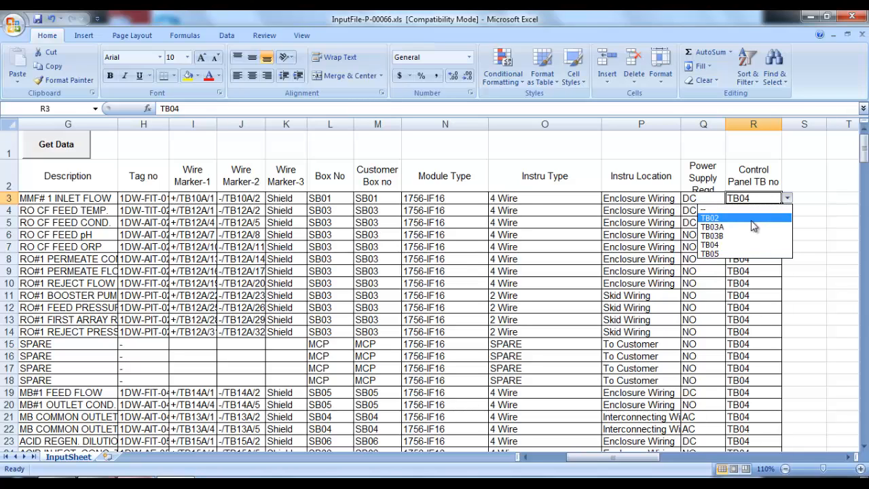
pyautogui.press('Escape')
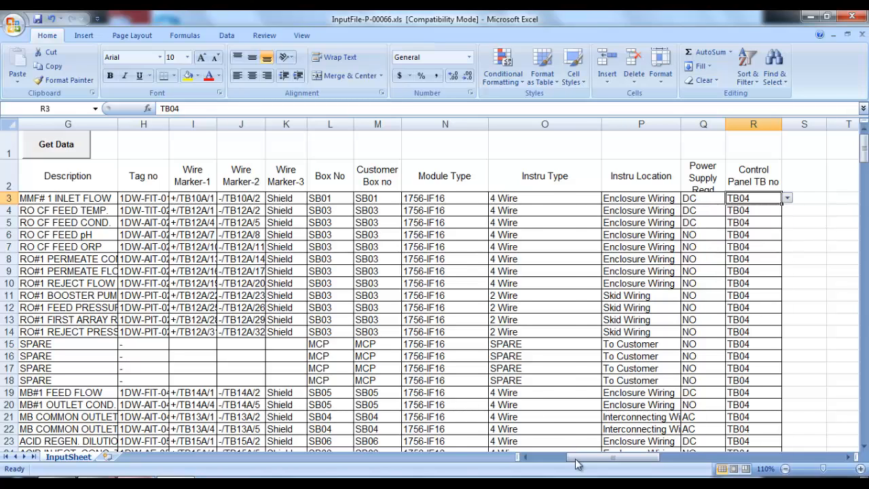
# Step: Scroll through the input sheet rows and close the spreadsheet
pyautogui.moveTo(576, 464); pyautogui.dragTo(530, 442)
pyautogui.click(219, 258)
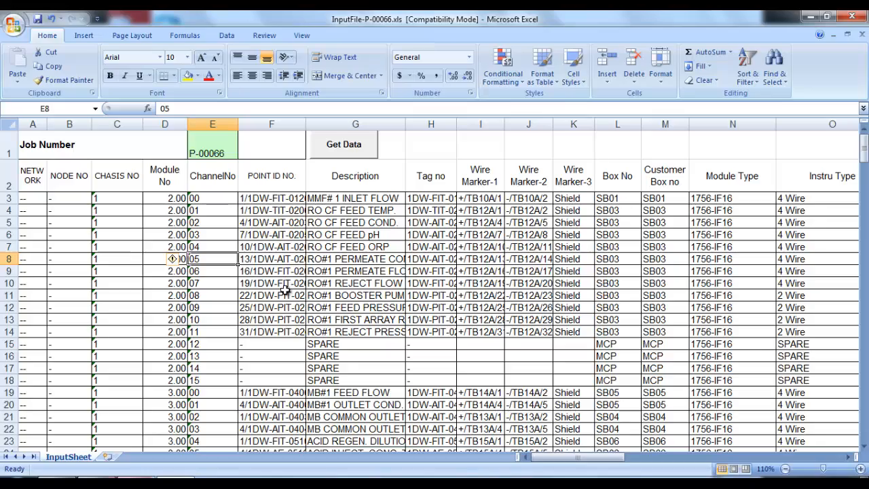
pyautogui.scroll(-19, 285, 291)
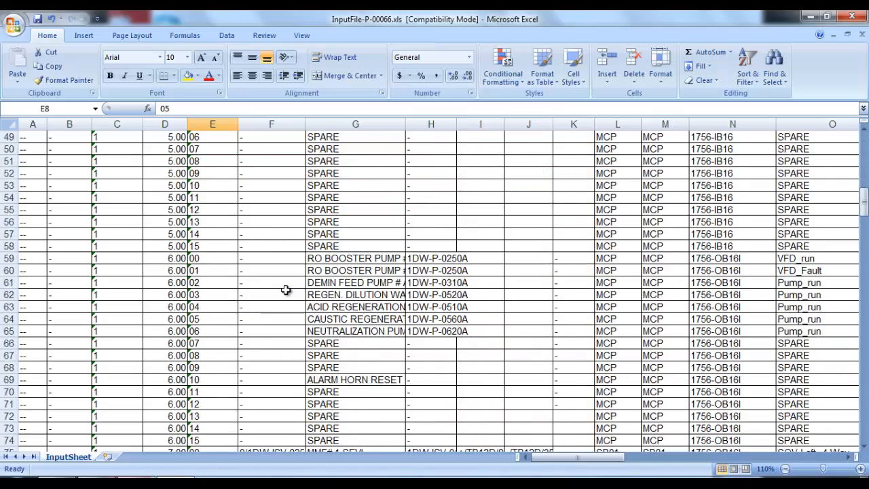
pyautogui.scroll(-20, 287, 293)
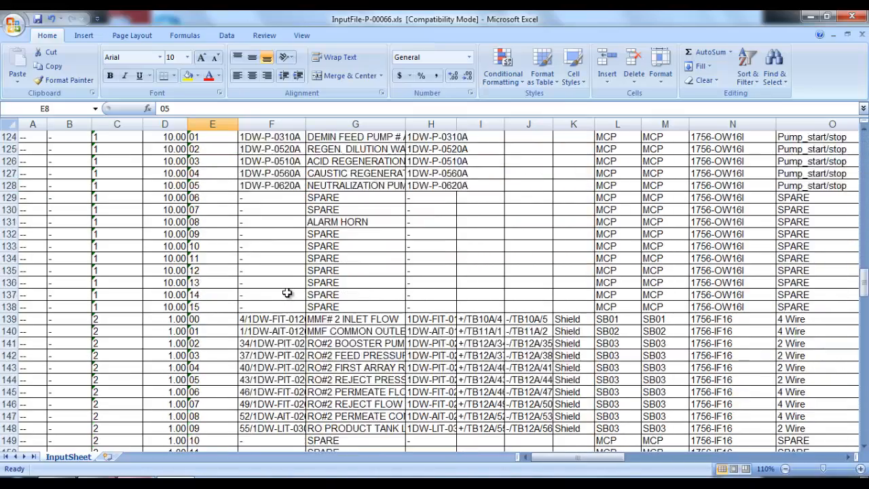
pyautogui.click(852, 16)
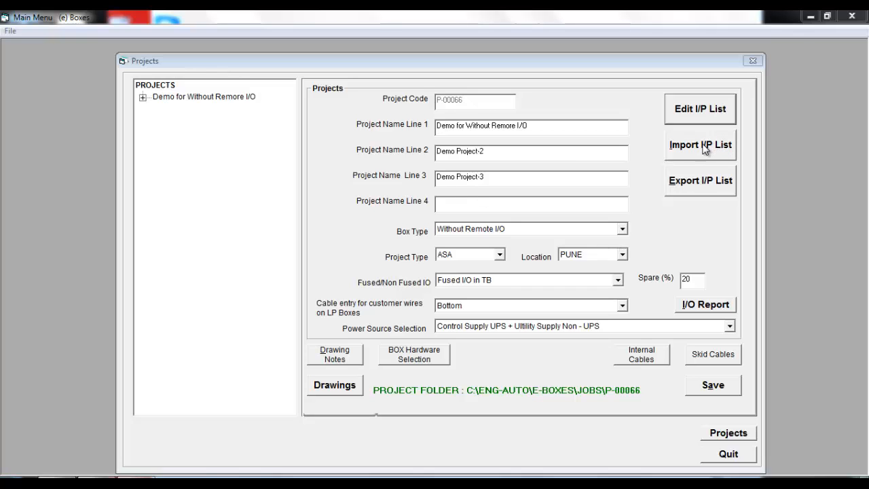
# Step: Expand the project tree and review box SB01's settings, including the Box Make options
pyautogui.click(143, 98)
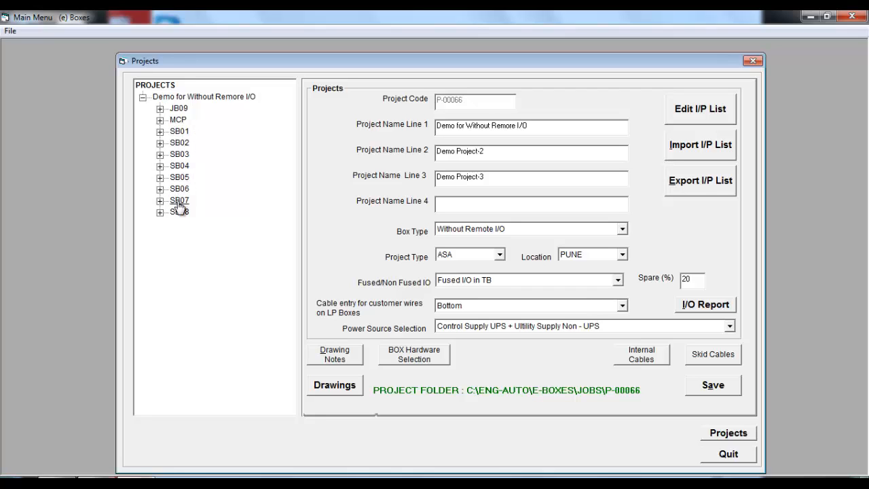
pyautogui.click(180, 132)
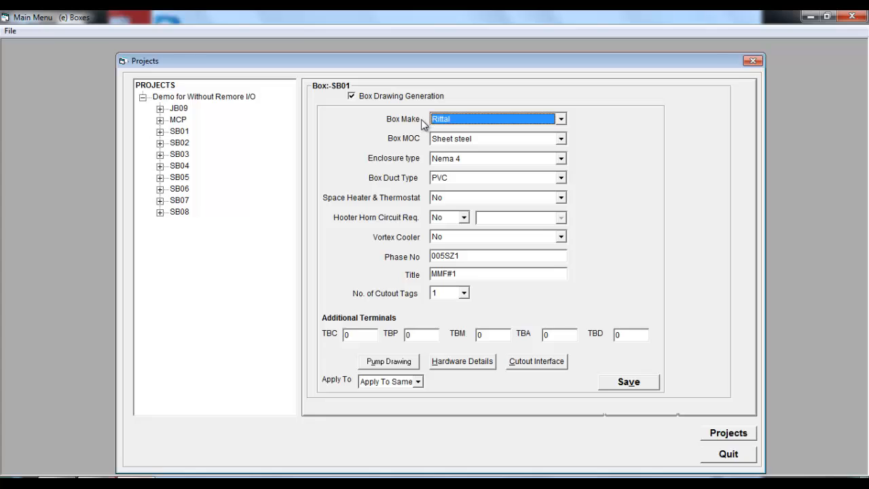
pyautogui.click(458, 118)
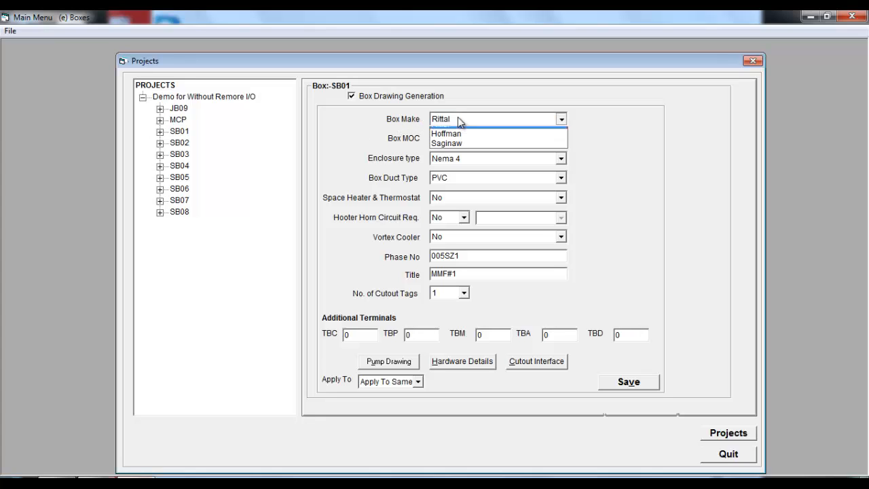
pyautogui.click(634, 135)
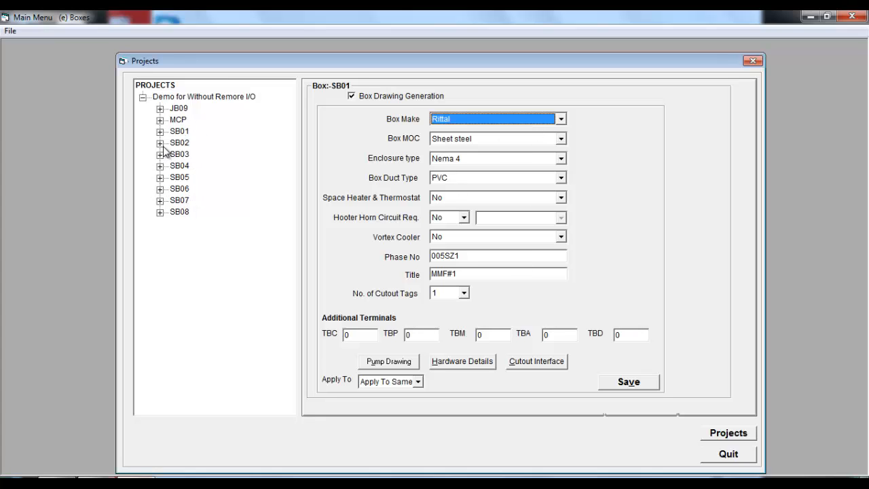
# Step: Expand box SB02 and inspect the channel lists of its modules 1, 4 and 6, then return to the project
pyautogui.click(160, 143)
pyautogui.click(215, 155)
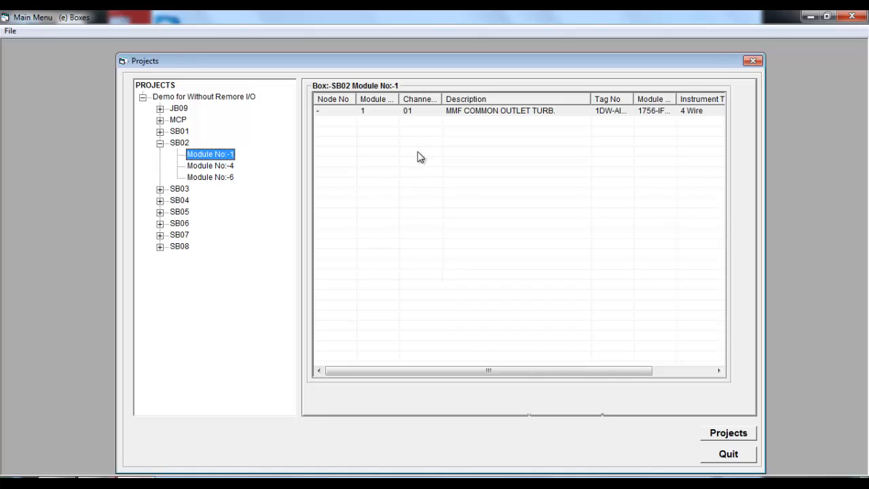
pyautogui.click(218, 169)
pyautogui.click(216, 178)
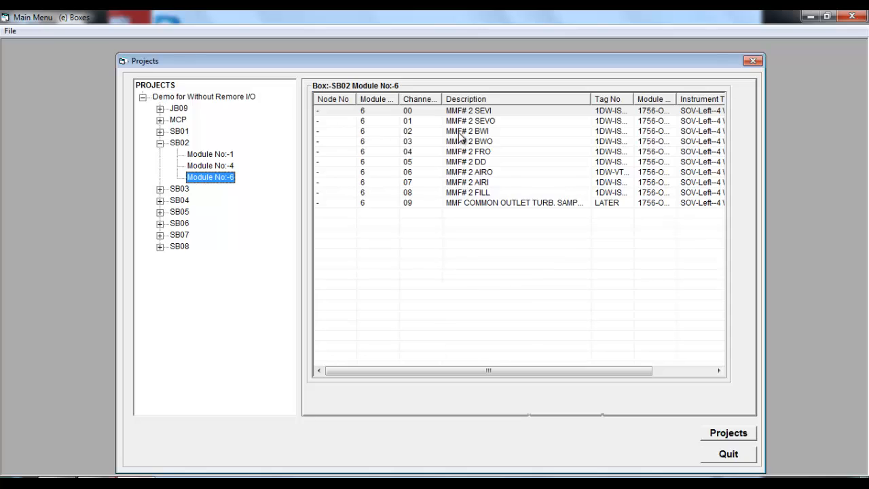
pyautogui.click(159, 143)
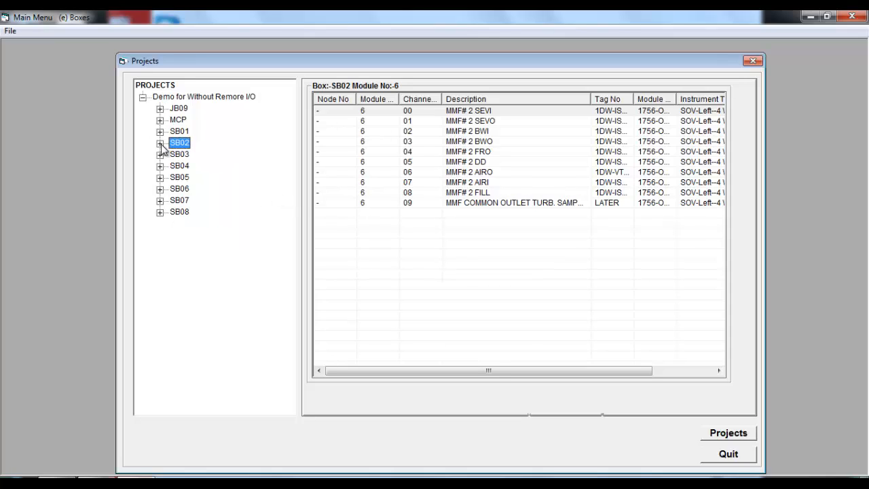
pyautogui.click(222, 102)
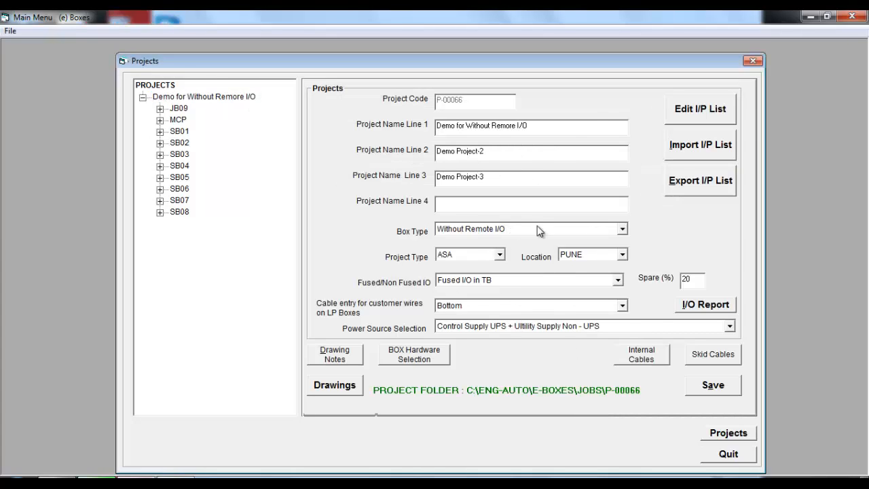
# Step: Open the internal cable settings and review the Power Supply, Digital I/O, Analog I/O and Control Power Supply tabs
pyautogui.click(657, 360)
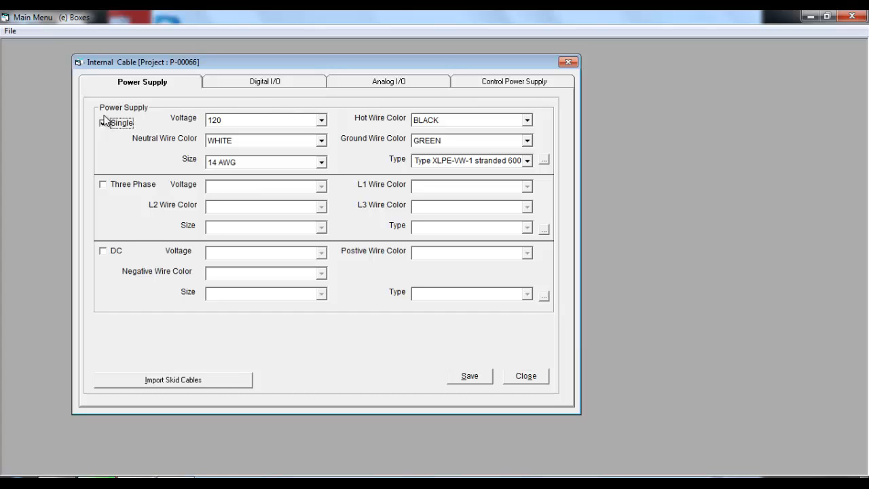
pyautogui.click(280, 84)
pyautogui.click(392, 79)
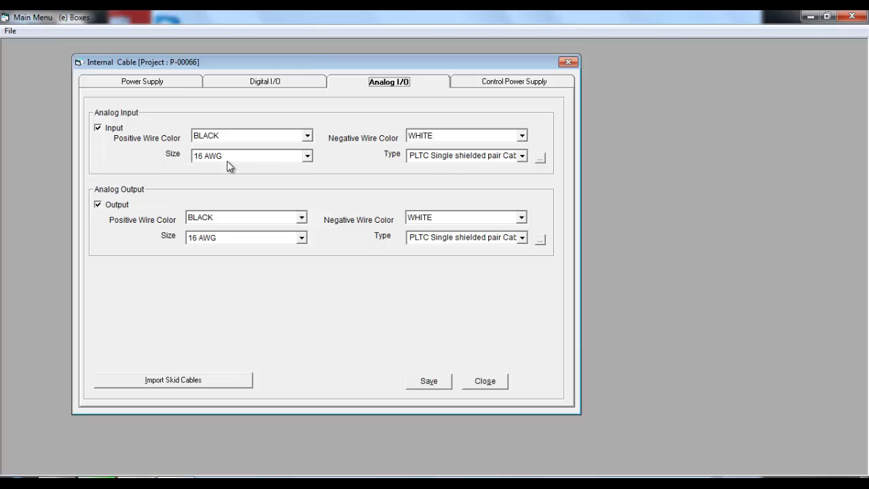
pyautogui.click(511, 83)
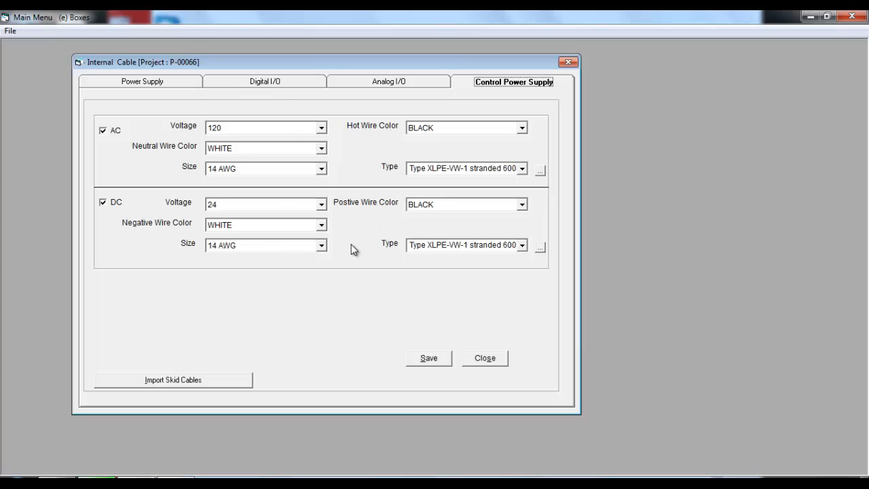
# Step: Save the internal cable settings, acknowledge the confirmation, and close the dialog
pyautogui.click(440, 358)
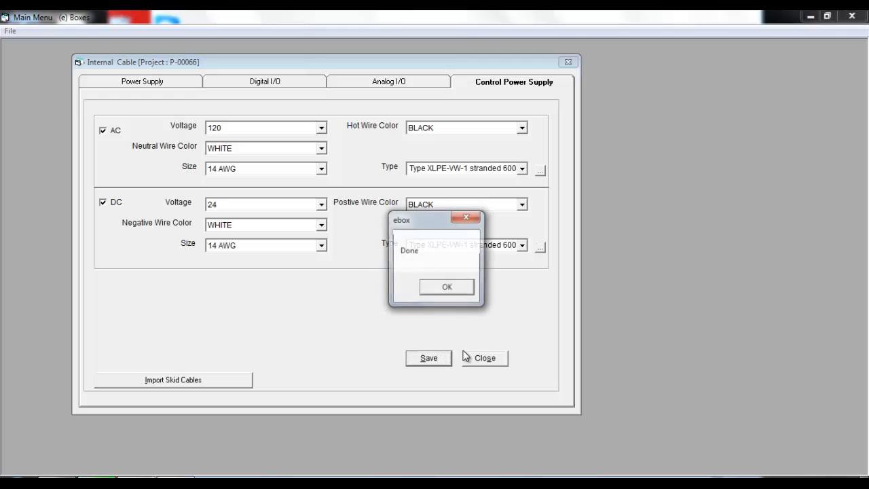
pyautogui.click(456, 287)
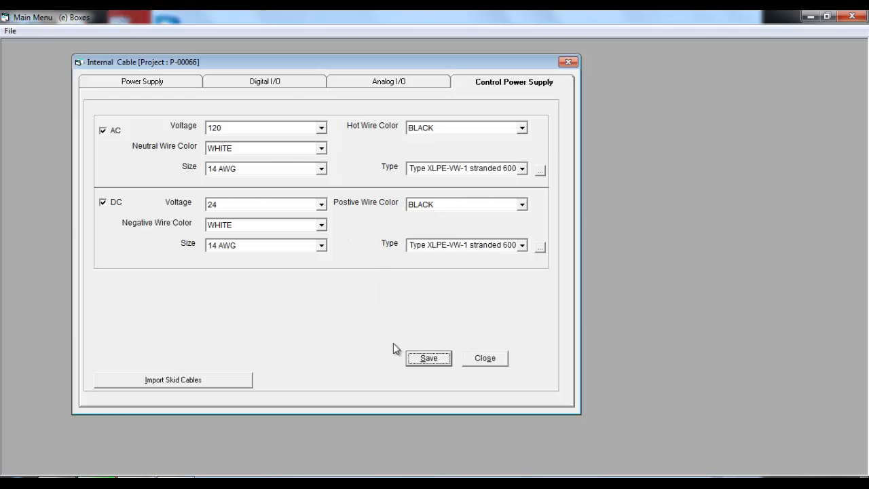
pyautogui.click(485, 357)
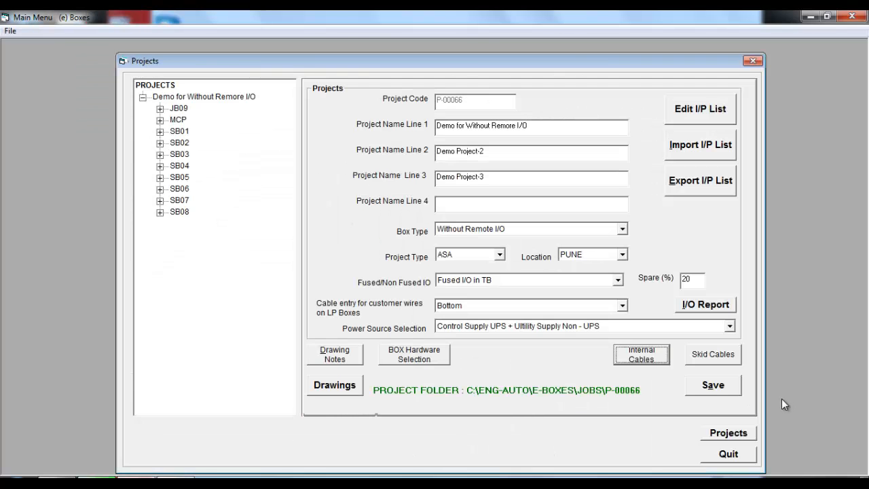
# Step: Open the skid cable settings for the project and close them again
pyautogui.click(719, 356)
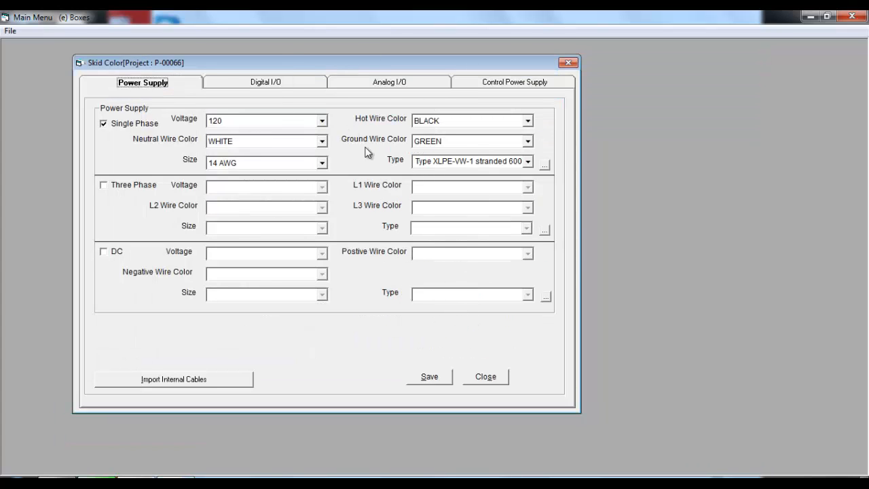
pyautogui.click(497, 378)
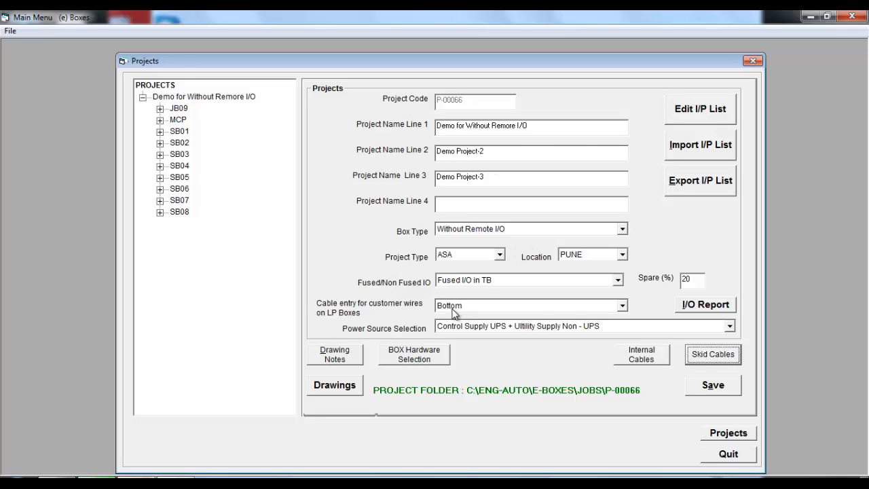
# Step: Generate the Allocation Index drawing for the project and acknowledge the saved-drawing notice
pyautogui.click(335, 385)
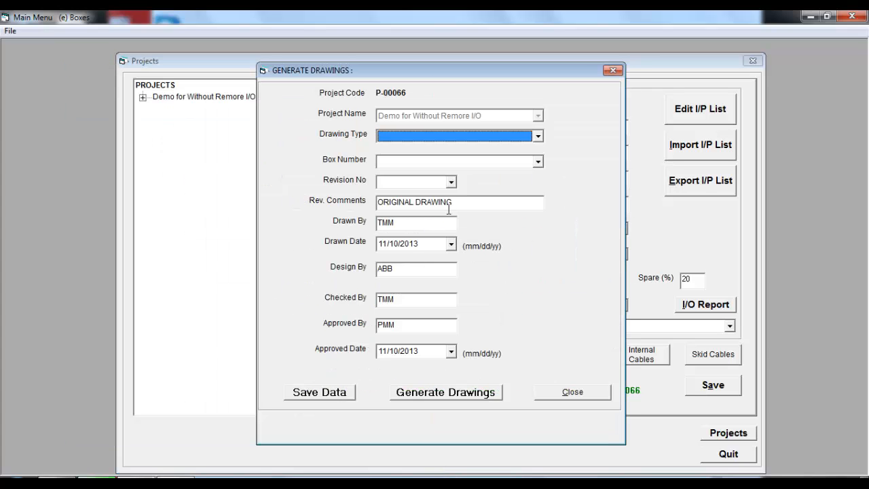
pyautogui.click(411, 136)
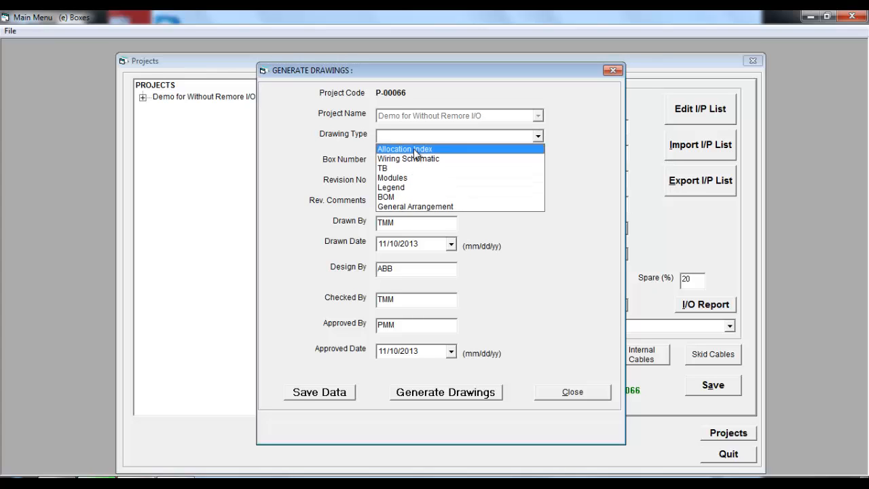
pyautogui.click(415, 149)
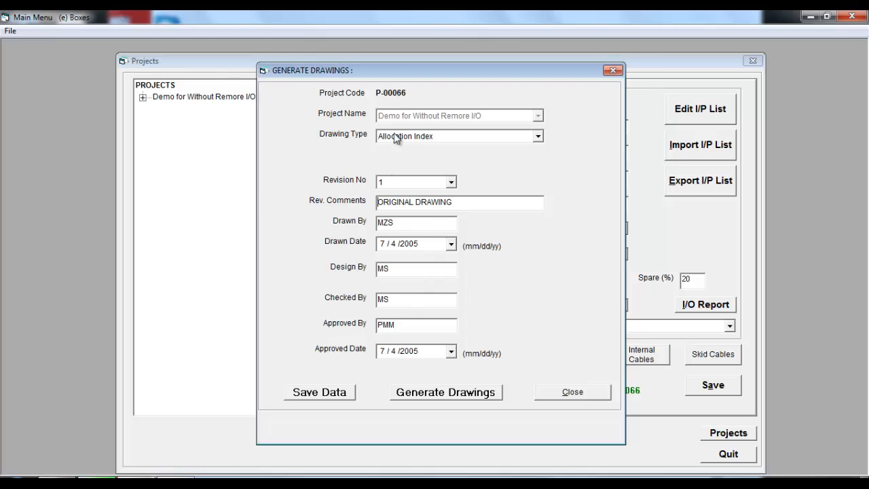
pyautogui.click(435, 394)
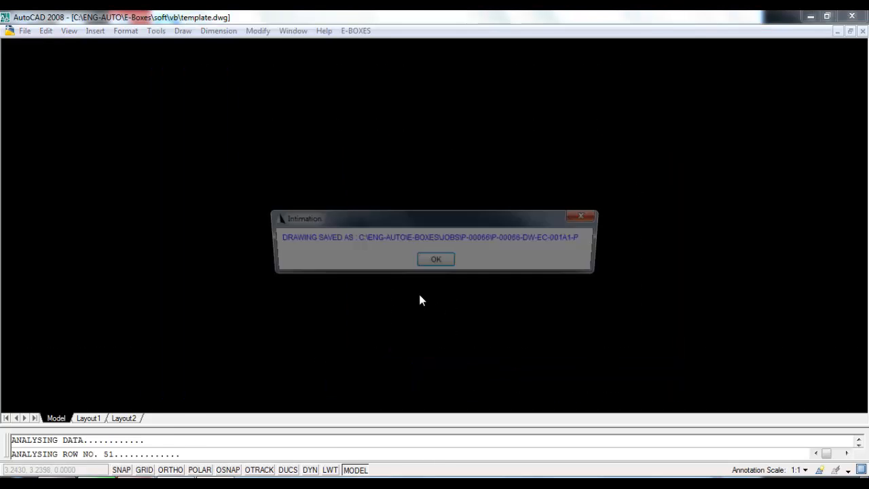
pyautogui.click(437, 259)
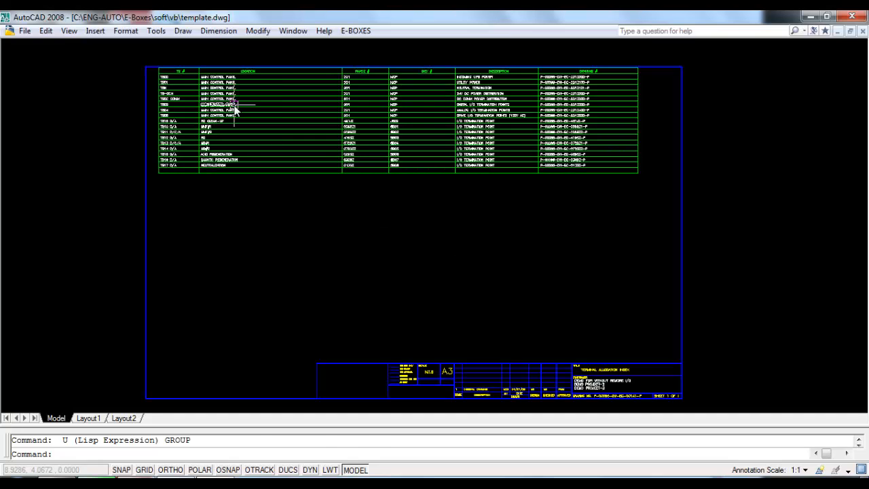
# Step: Zoom in to examine the allocation index table, then close the drawing without saving
pyautogui.write('z')
pyautogui.press('Return')
pyautogui.write('w')
pyautogui.press('Return')
pyautogui.click(154, 181)
pyautogui.click(377, 68)
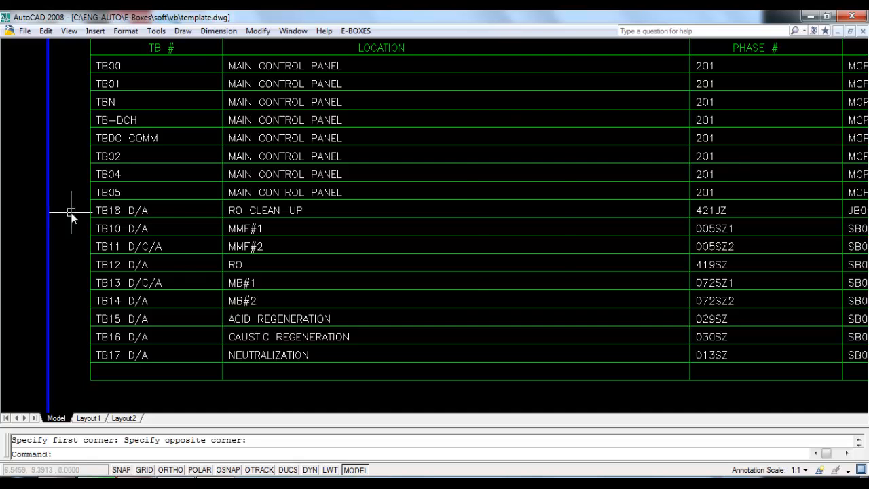
pyautogui.scroll(-2, 71, 212)
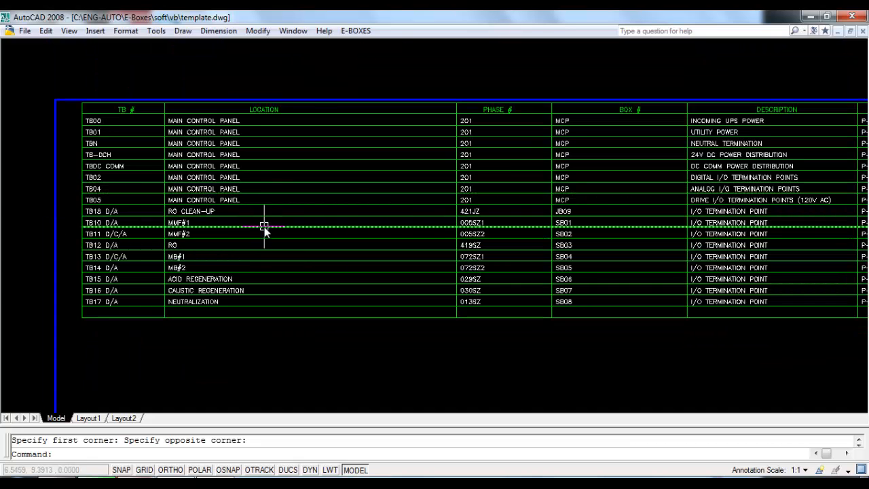
pyautogui.scroll(-3, 264, 229)
pyautogui.scroll(1, 210, 225)
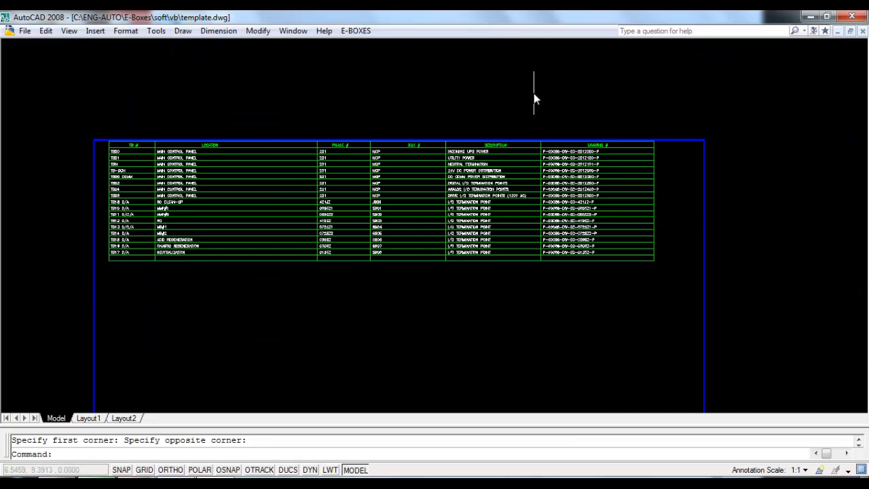
pyautogui.scroll(-2, 533, 95)
pyautogui.scroll(2, 401, 194)
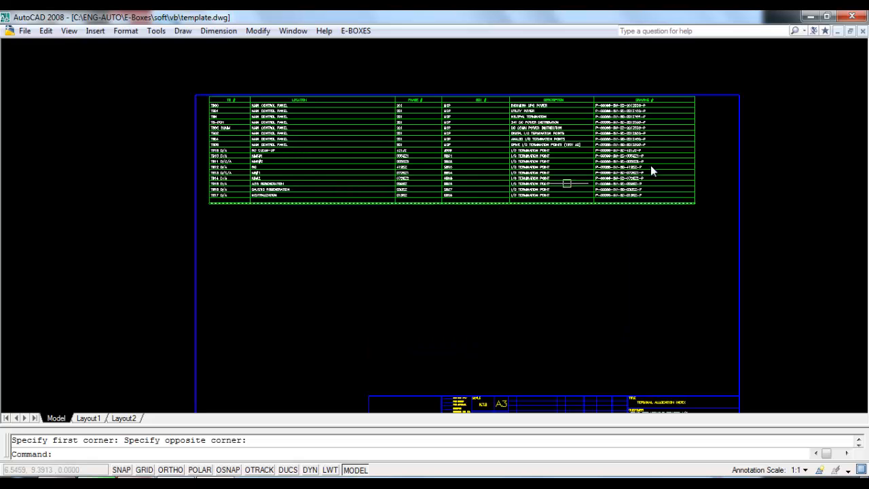
pyautogui.click(854, 19)
pyautogui.click(488, 278)
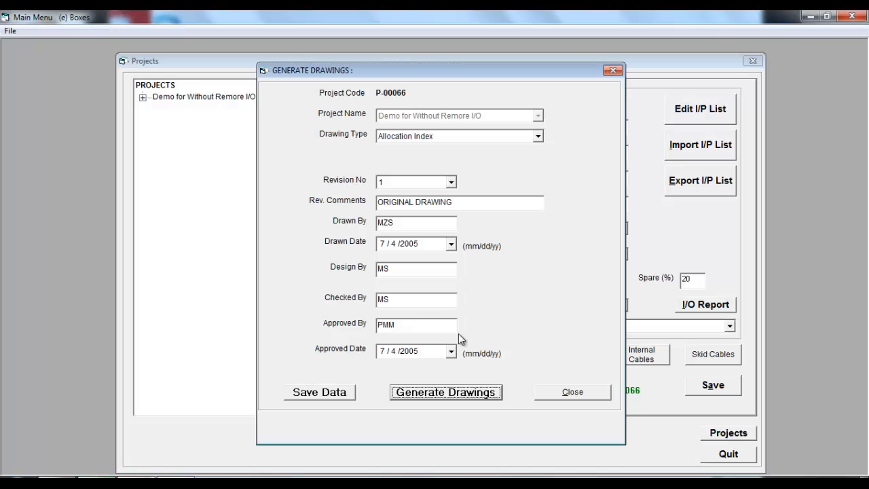
# Step: Generate Wiring Schematic drawings for ALL boxes, acknowledge the notices, and close the template without saving changes
pyautogui.click(423, 137)
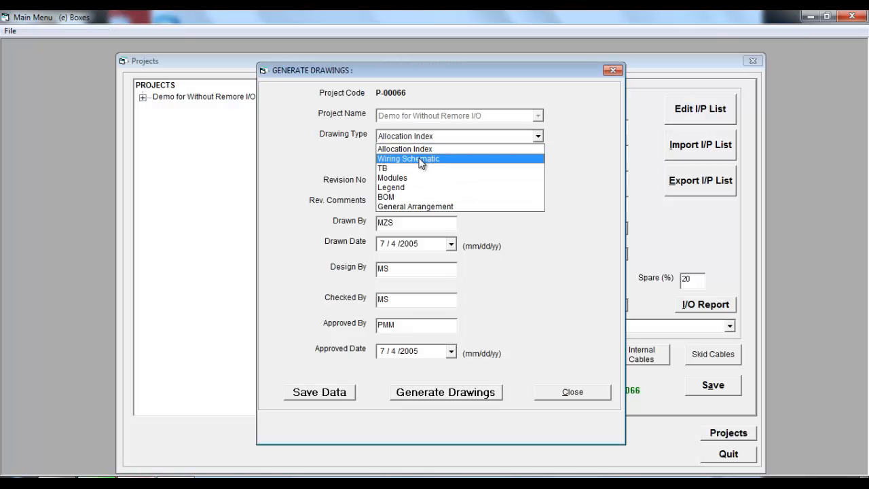
pyautogui.click(417, 159)
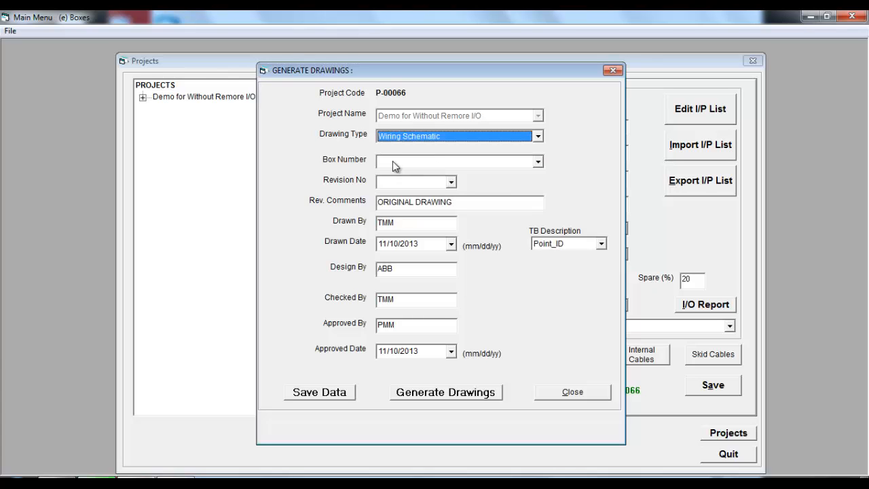
pyautogui.click(540, 163)
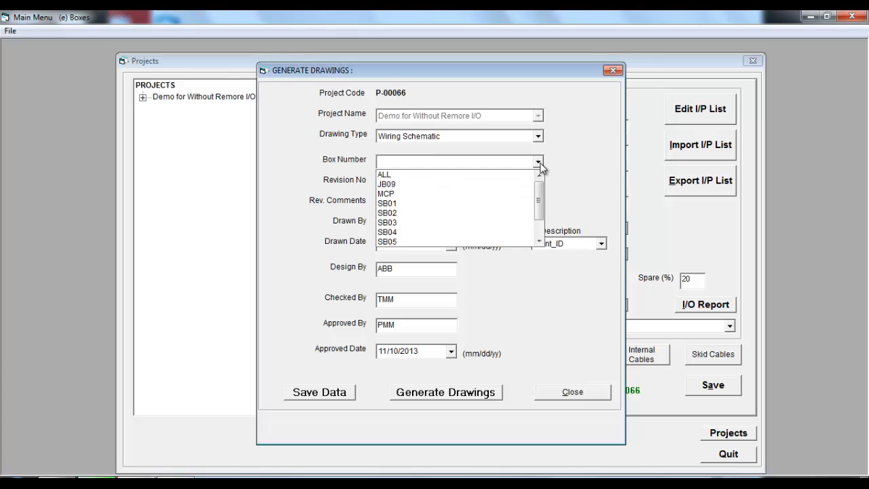
pyautogui.moveTo(539, 202)
pyautogui.mouseDown()
pyautogui.moveTo(543, 220)
pyautogui.moveTo(546, 192)
pyautogui.mouseUp()
pyautogui.click(430, 176)
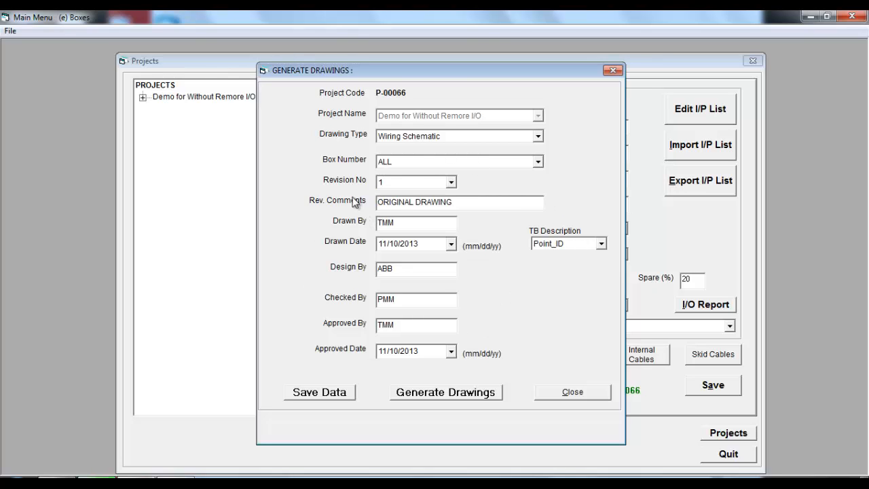
pyautogui.click(444, 393)
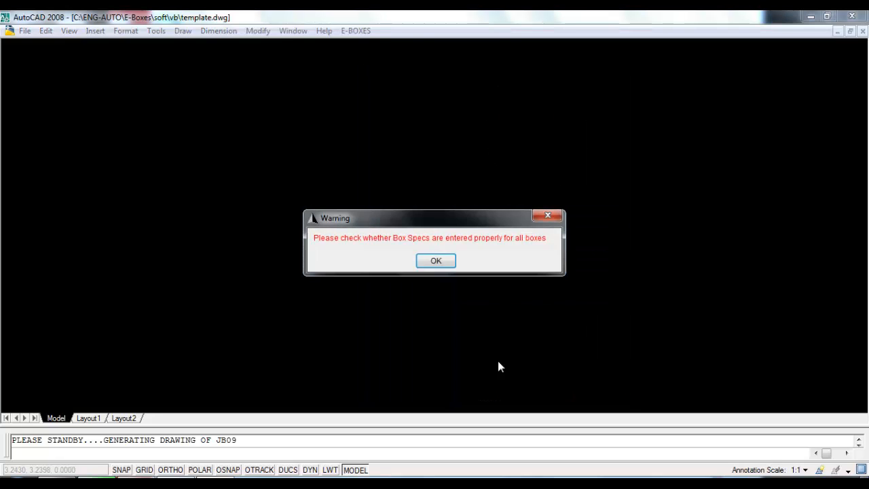
pyautogui.click(436, 261)
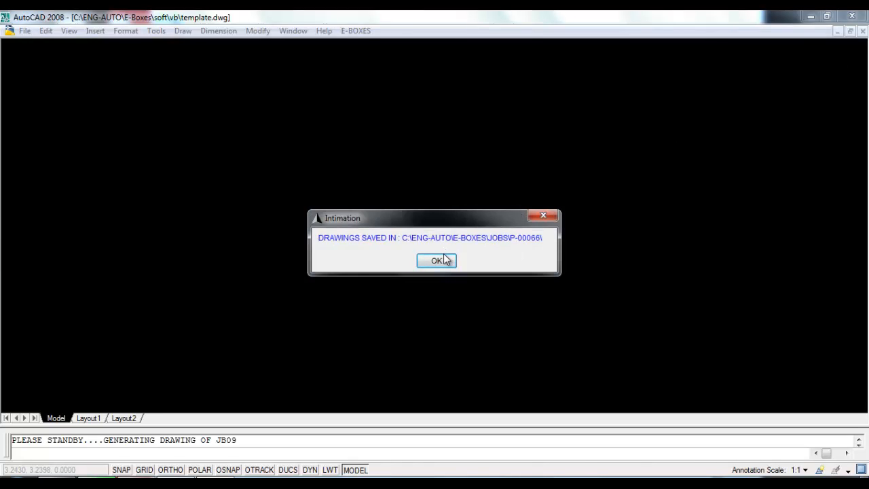
pyautogui.click(439, 260)
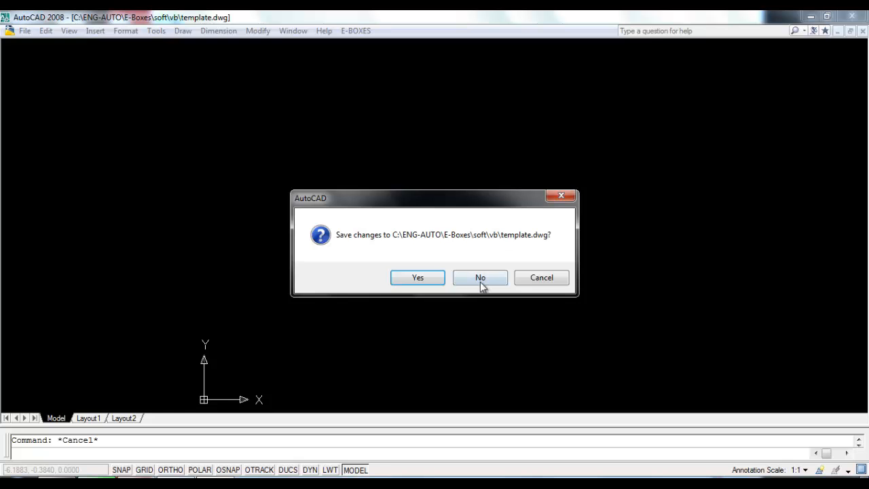
pyautogui.click(480, 279)
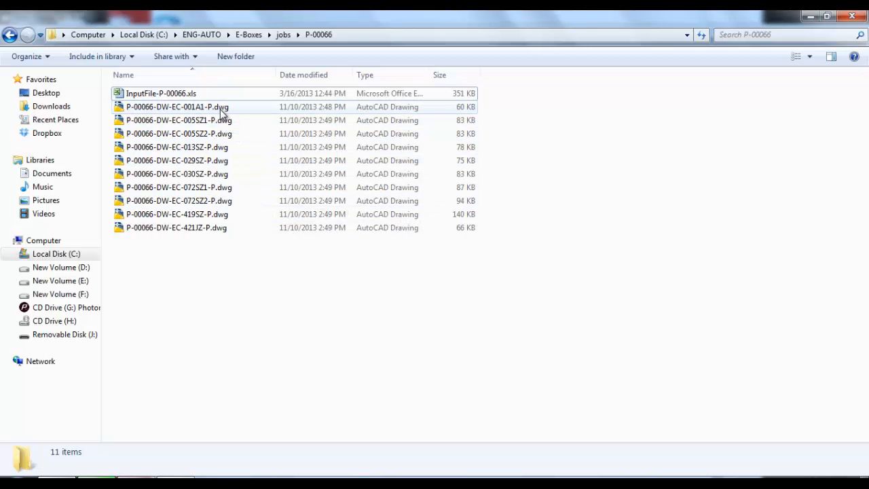
# Step: Sort the job folder by date modified and open the P-00066-DW-EC-419SZ-P.dwg drawing
pyautogui.click(314, 74)
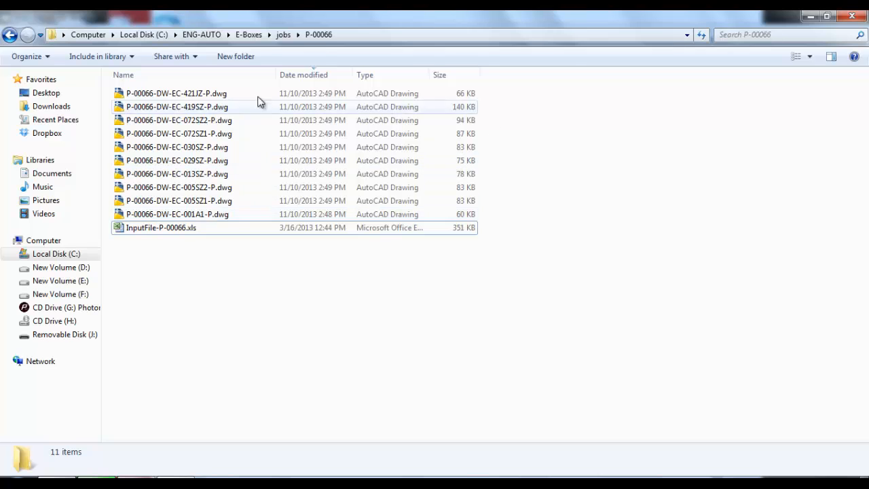
pyautogui.click(194, 108)
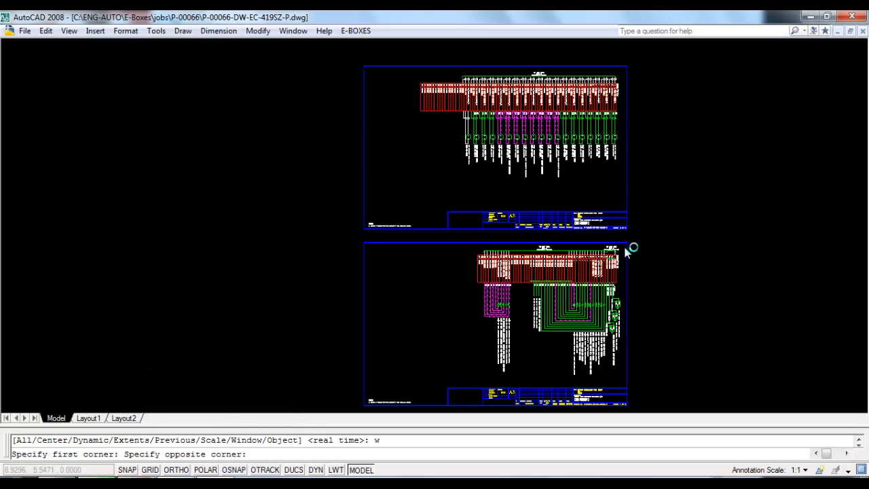
# Step: Zoom around the wiring schematic sheets to examine the terminal strips, wire colours and device labels
pyautogui.scroll(2, 466, 188)
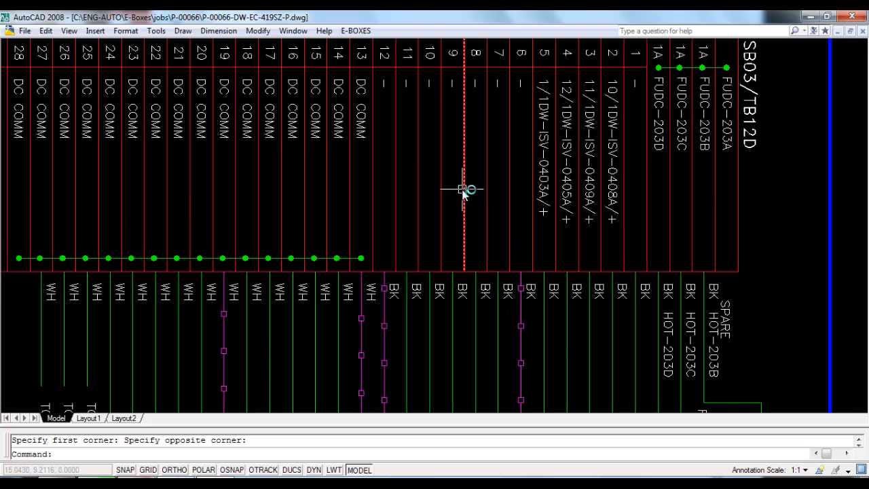
pyautogui.scroll(-5, 635, 159)
pyautogui.scroll(3, 721, 100)
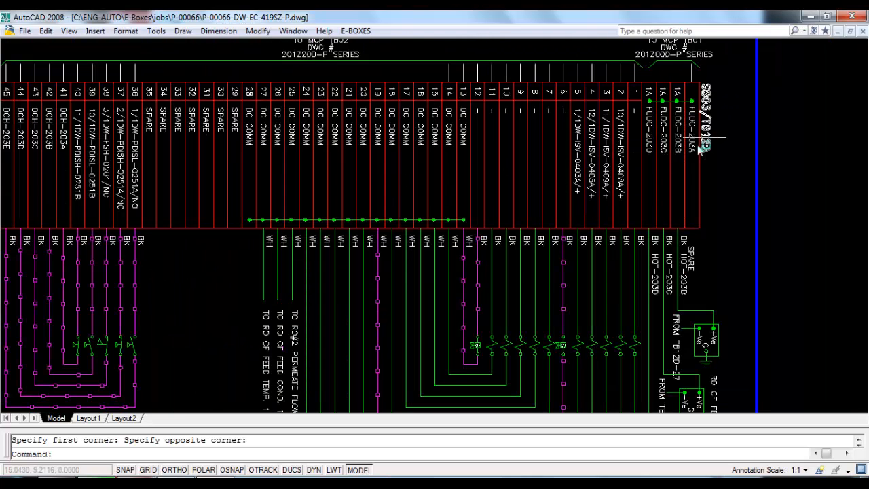
pyautogui.scroll(2, 614, 264)
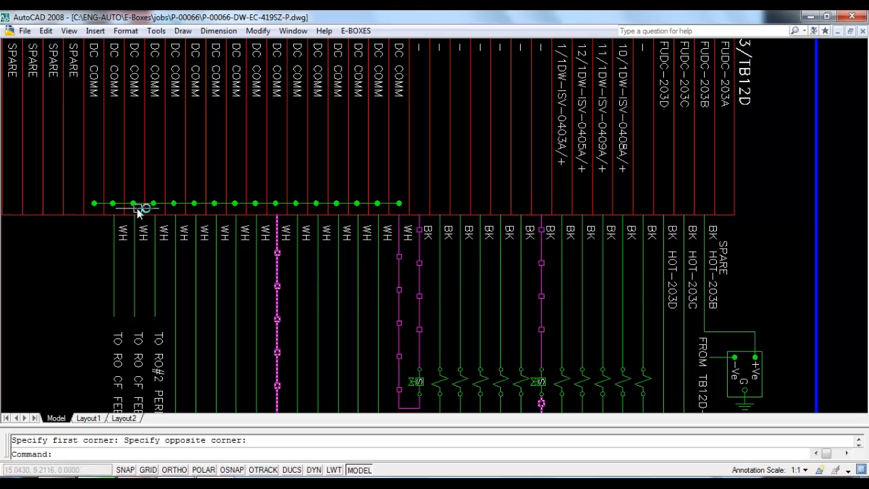
pyautogui.scroll(-5, 563, 155)
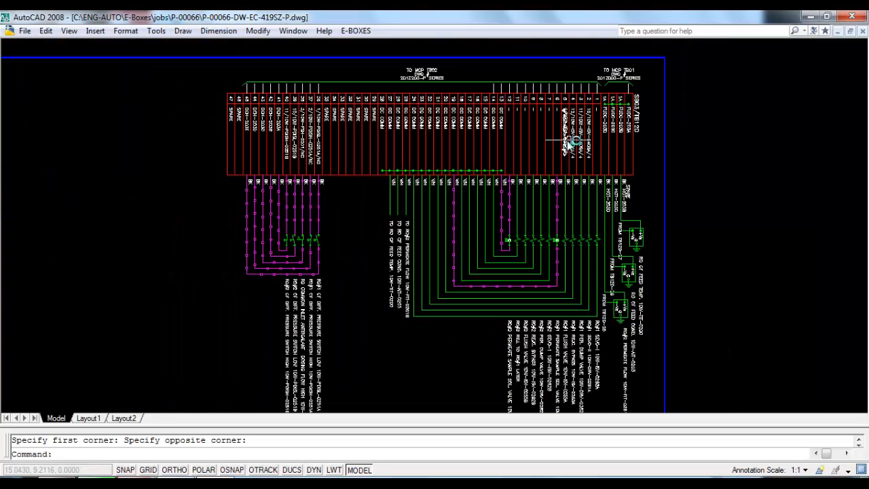
pyautogui.scroll(5, 292, 254)
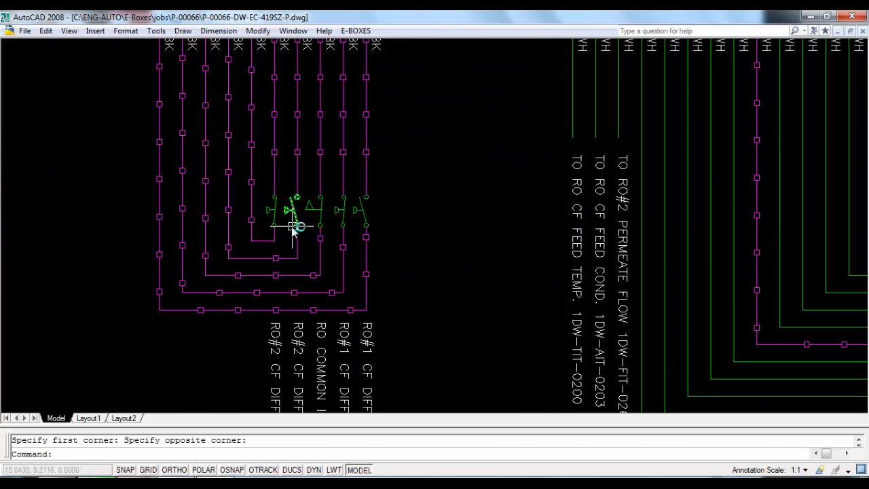
pyautogui.scroll(-4, 216, 211)
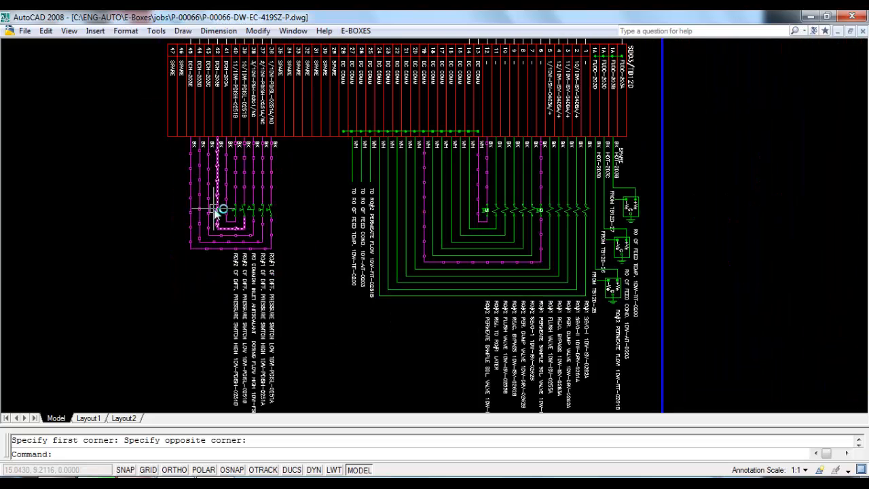
pyautogui.scroll(6, 484, 392)
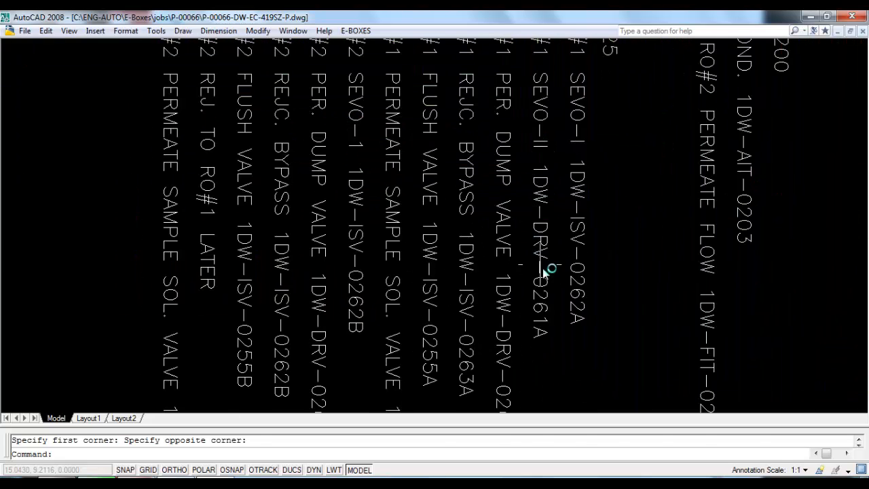
pyautogui.scroll(-4, 544, 295)
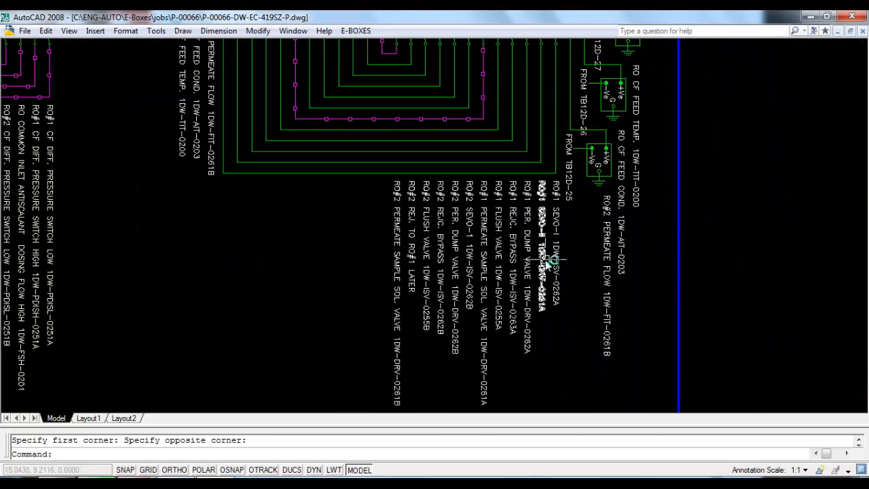
pyautogui.press('Escape')
pyautogui.write('z')
pyautogui.press('Return')
pyautogui.write('e')
pyautogui.press('Return')
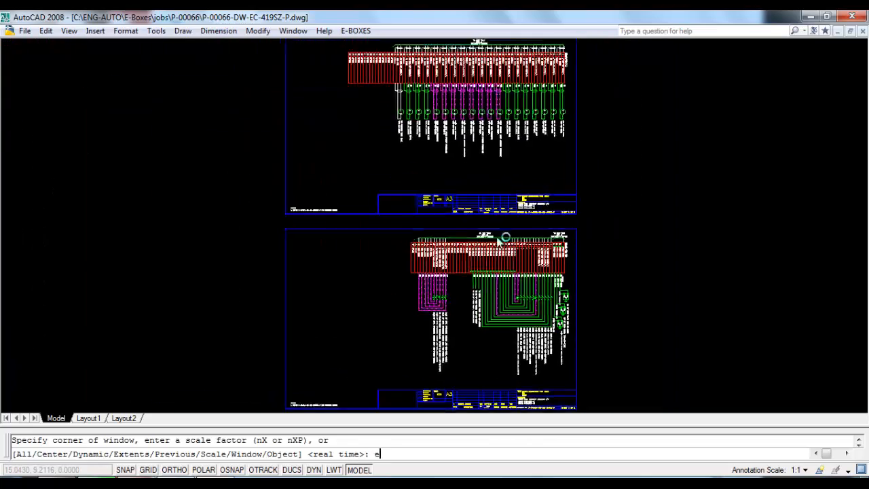
pyautogui.scroll(5, 542, 88)
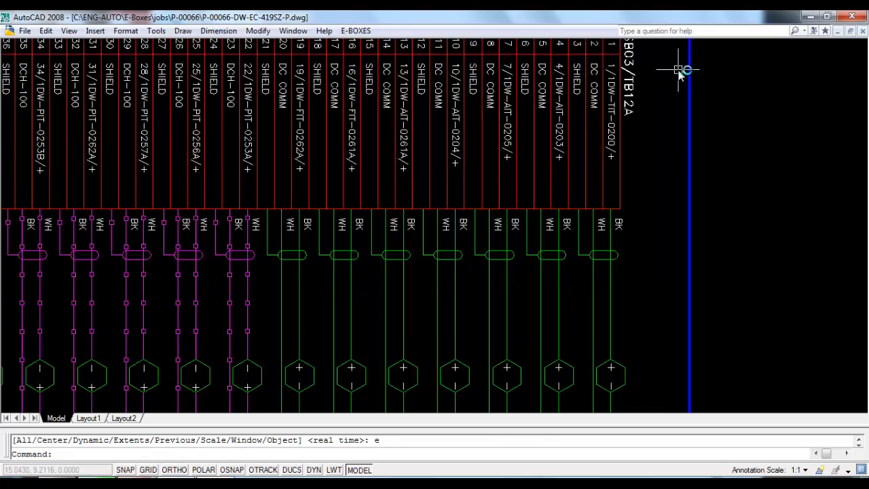
# Step: Zoom to the full extents of the wiring schematic sheets, then close the drawing without saving
pyautogui.scroll(2, 683, 72)
pyautogui.scroll(-6, 652, 131)
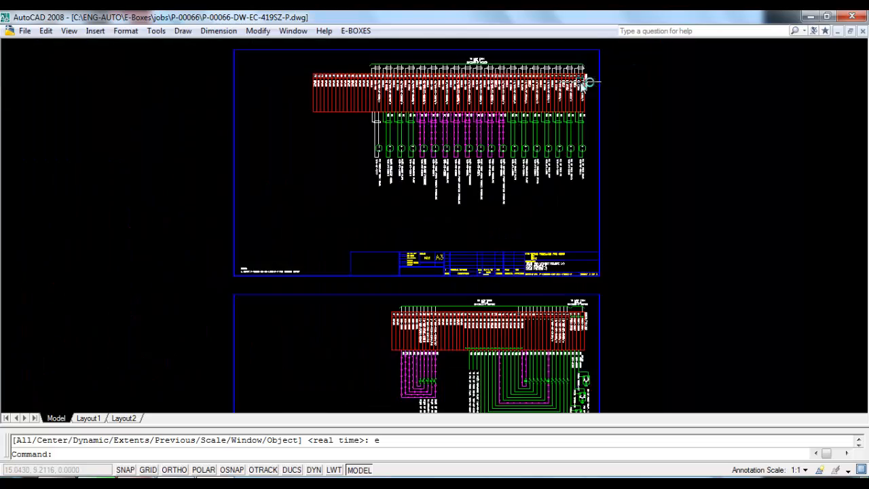
pyautogui.scroll(3, 620, 204)
pyautogui.scroll(5, 533, 278)
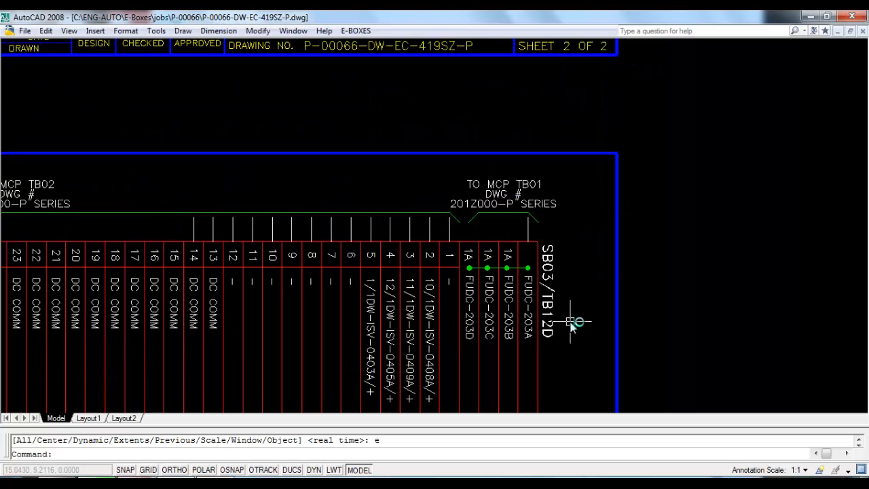
pyautogui.press('Escape')
pyautogui.write('z')
pyautogui.press('Return')
pyautogui.write('e')
pyautogui.press('Return')
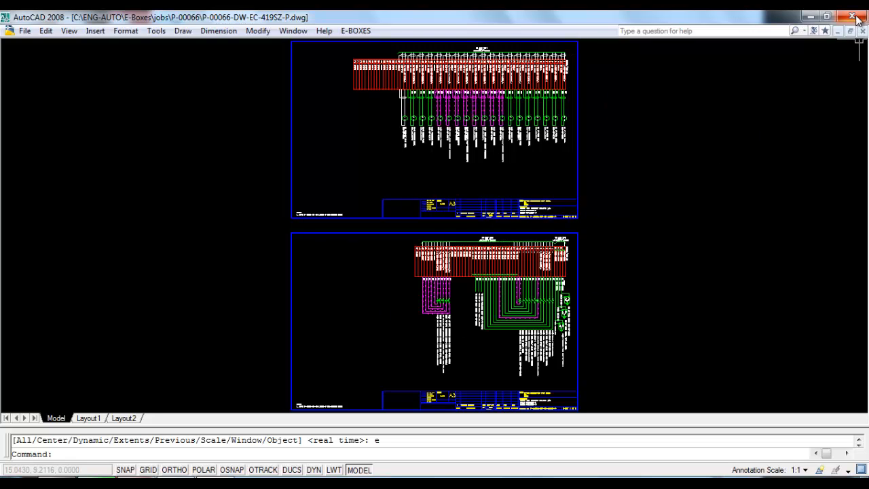
pyautogui.click(853, 16)
pyautogui.click(496, 280)
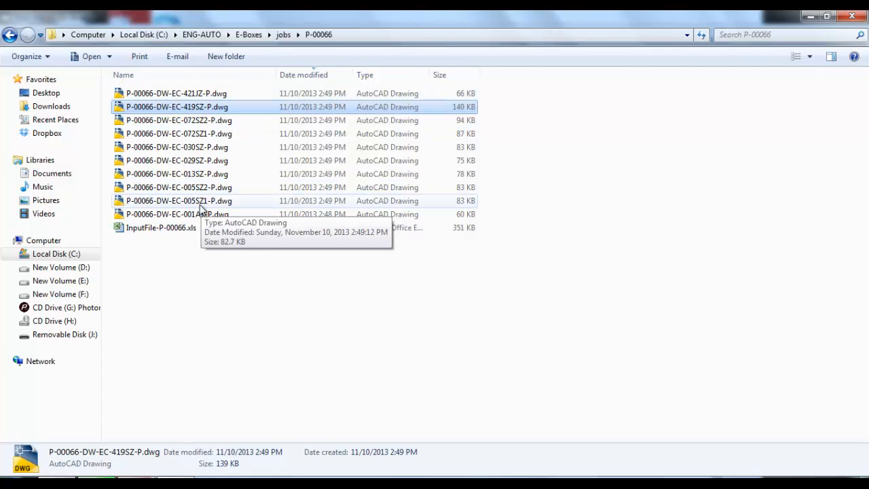
# Step: Generate a TB drawing for terminal block TB02 from the Generate Drawings dialog
pyautogui.click(176, 478)
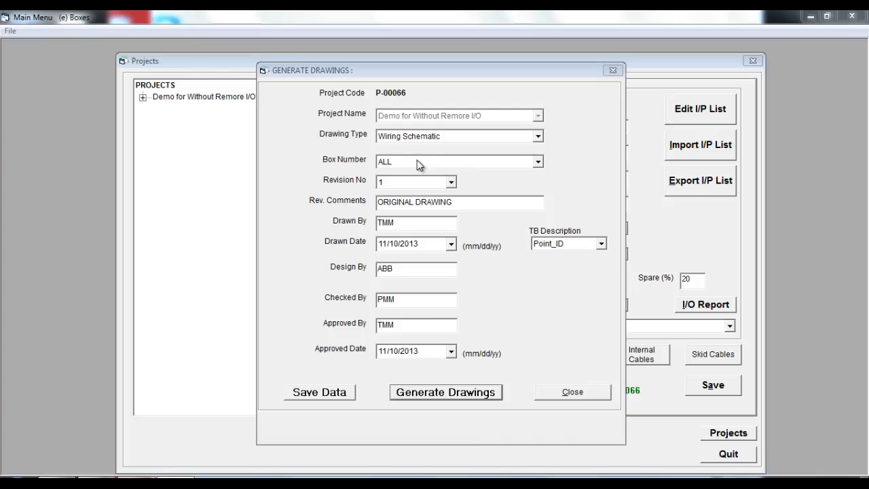
pyautogui.click(538, 137)
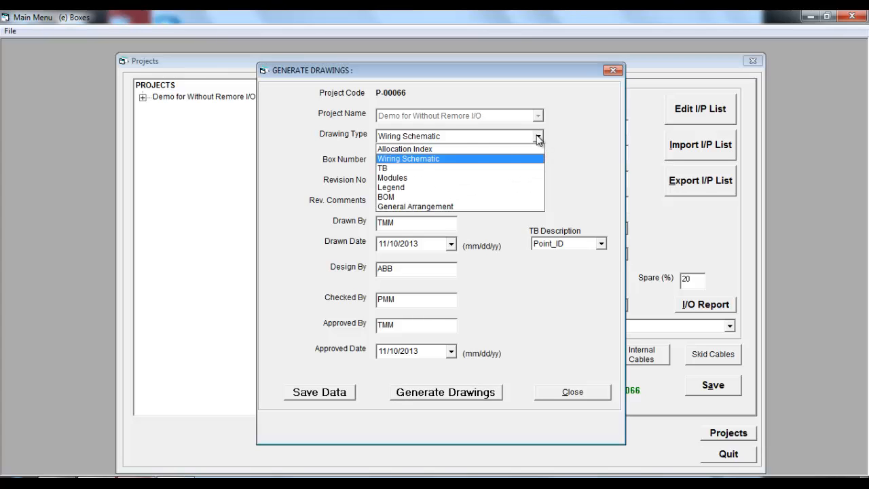
pyautogui.click(461, 168)
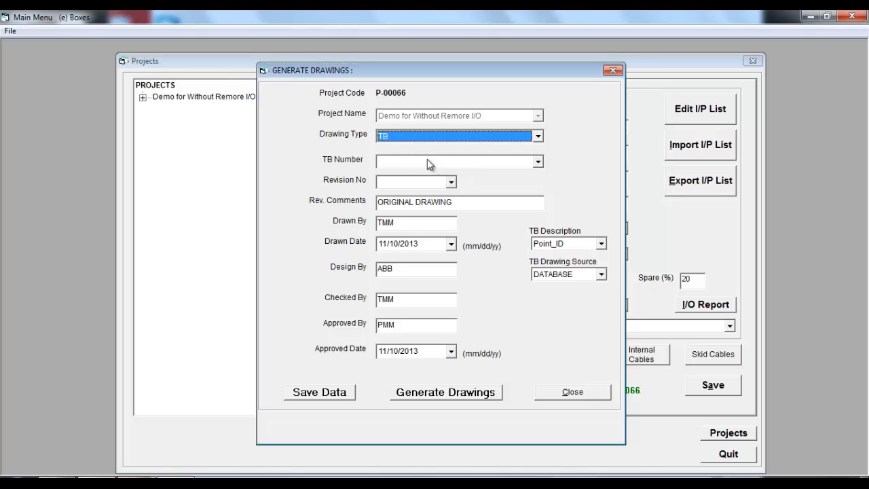
pyautogui.click(538, 162)
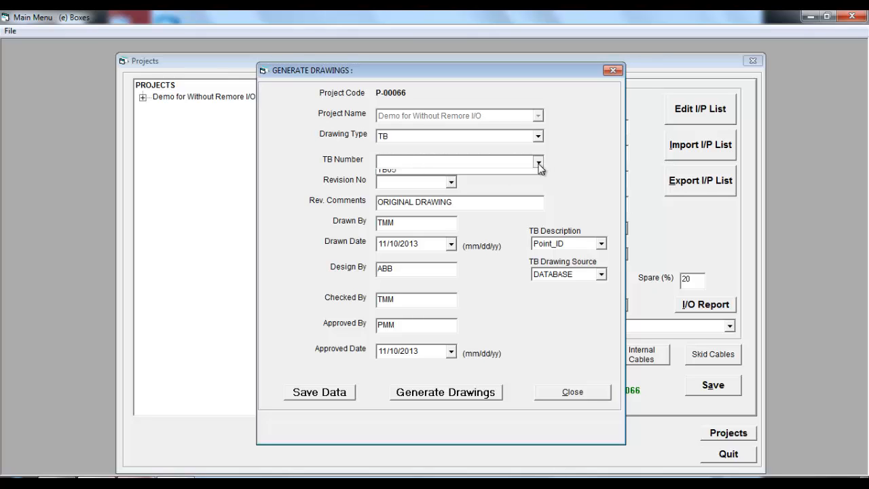
pyautogui.click(449, 173)
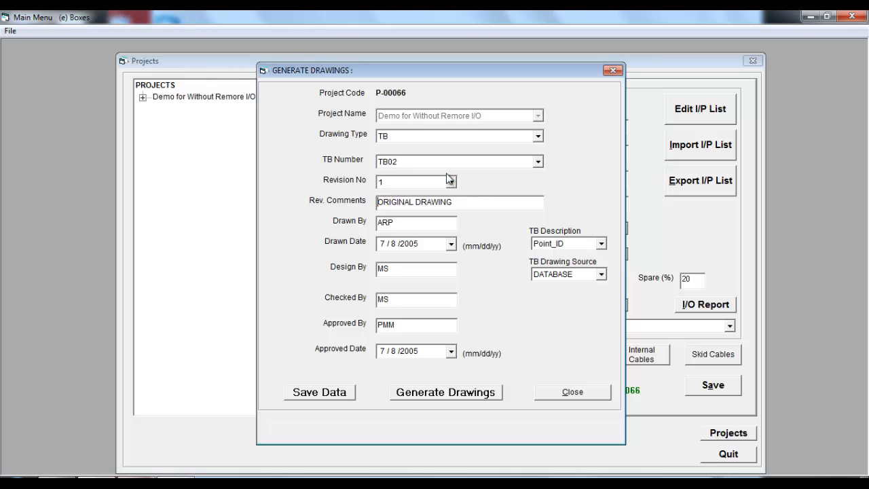
pyautogui.click(461, 393)
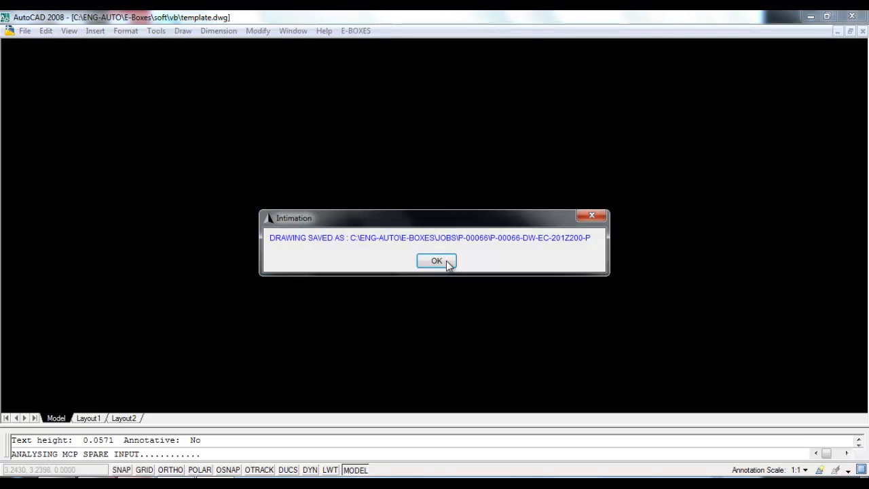
# Step: Acknowledge the saved-drawing notice and close the template without saving changes
pyautogui.click(446, 261)
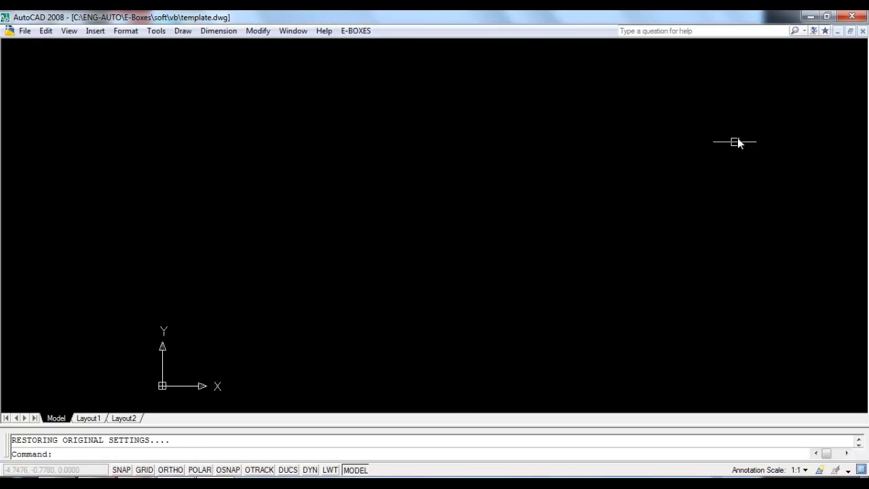
pyautogui.click(853, 17)
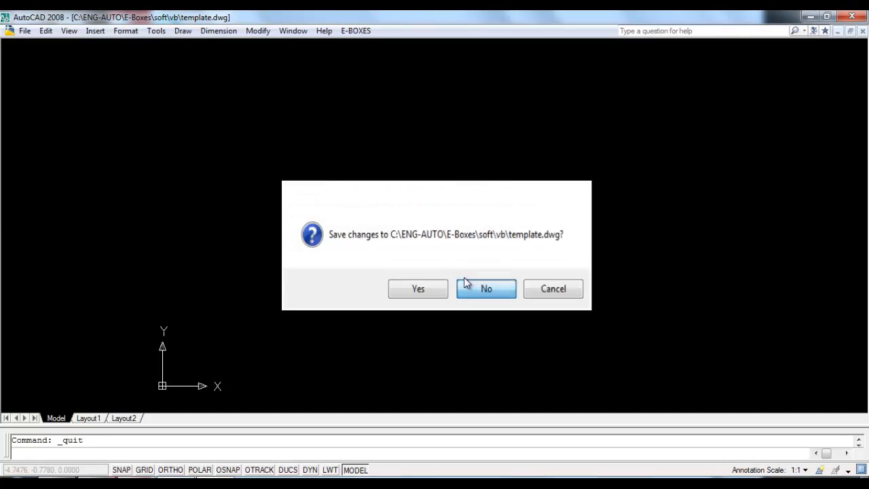
pyautogui.click(469, 284)
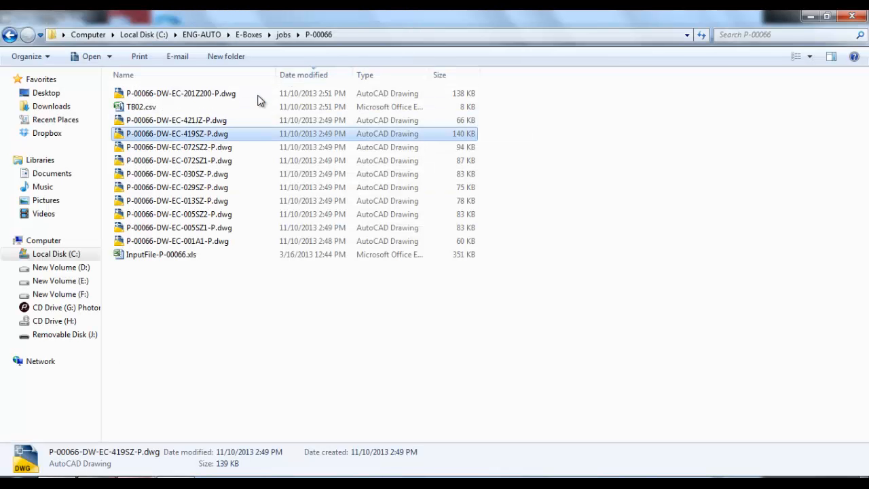
# Step: Open P-00066-DW-EC-201Z200-P.dwg, examine the TB02 terminal block layout, and close it without saving
pyautogui.doubleClick(199, 95)
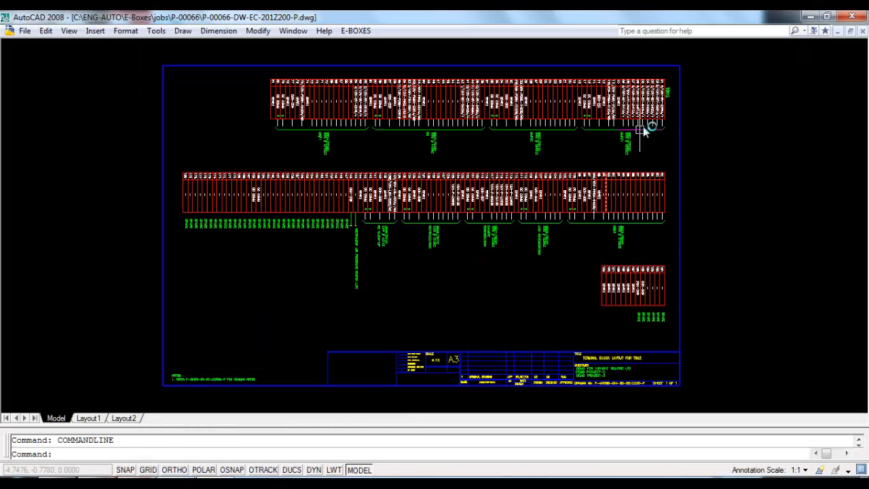
pyautogui.scroll(4, 653, 163)
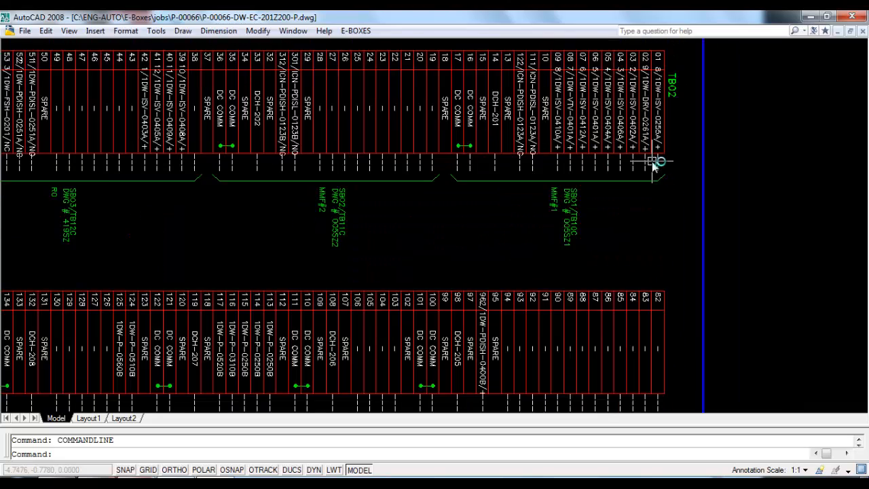
pyautogui.scroll(3, 559, 286)
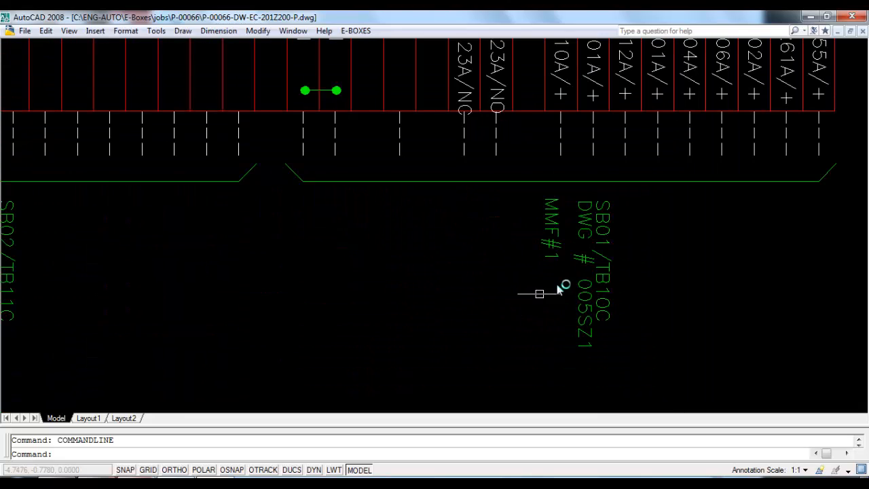
pyautogui.scroll(-3, 661, 235)
pyautogui.scroll(-4, 538, 208)
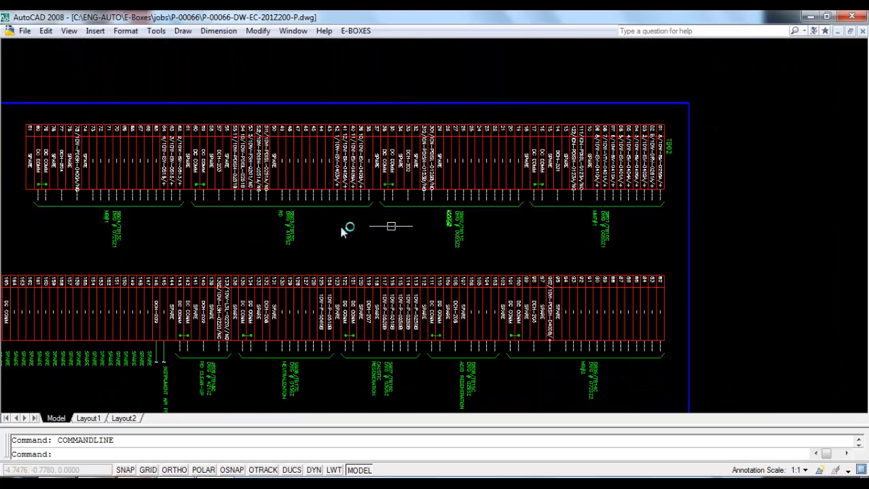
pyautogui.scroll(6, 343, 230)
pyautogui.scroll(-4, 468, 253)
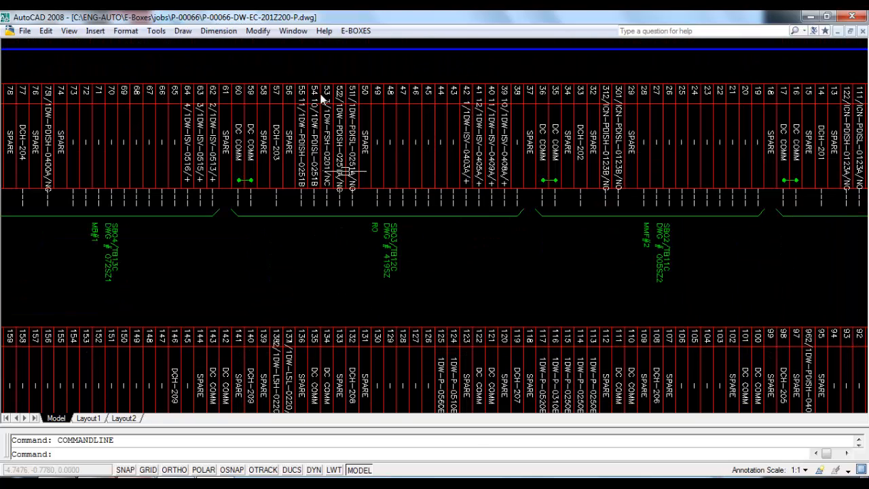
pyautogui.scroll(-4, 413, 197)
pyautogui.scroll(4, 351, 246)
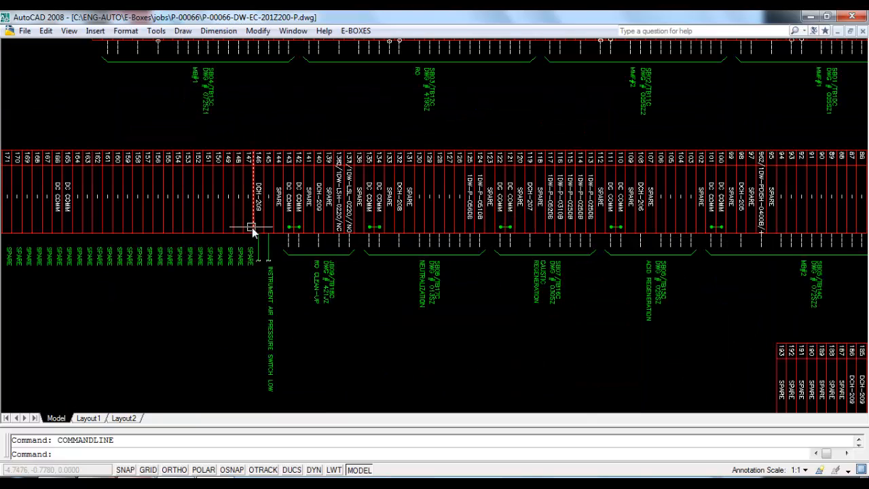
pyautogui.scroll(-4, 285, 215)
pyautogui.scroll(6, 78, 229)
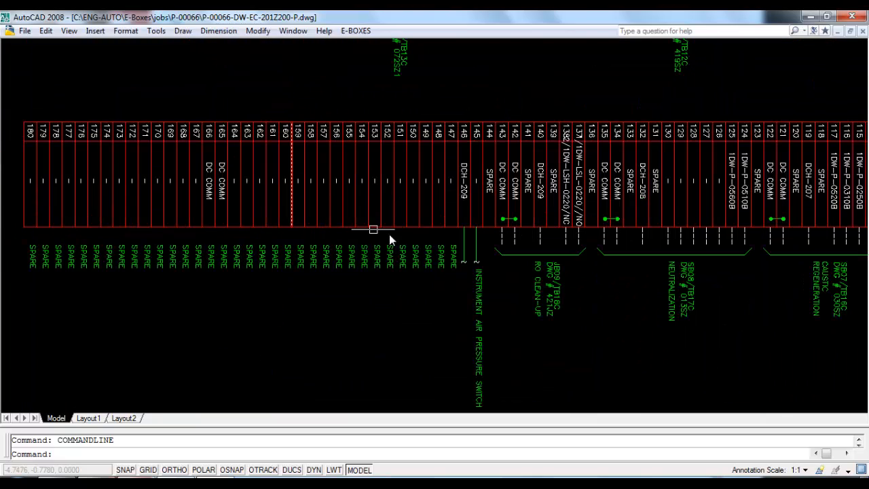
pyautogui.scroll(-2, 110, 233)
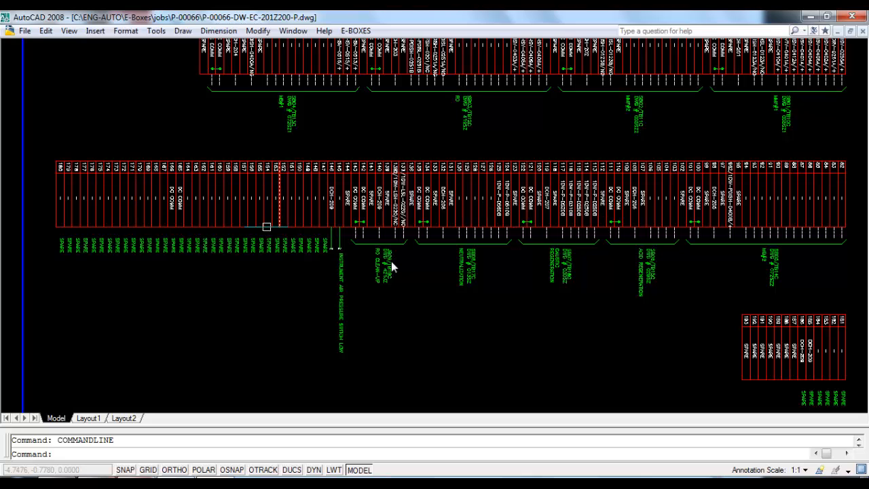
pyautogui.scroll(-2, 573, 222)
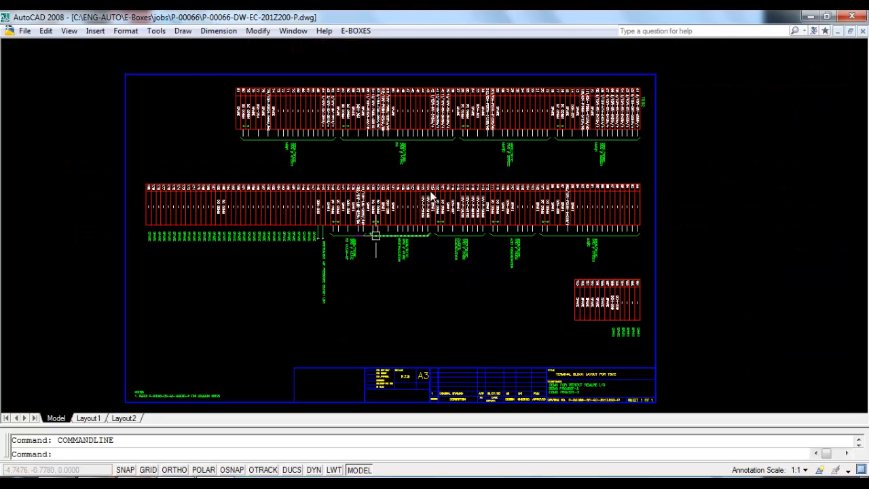
pyautogui.click(853, 16)
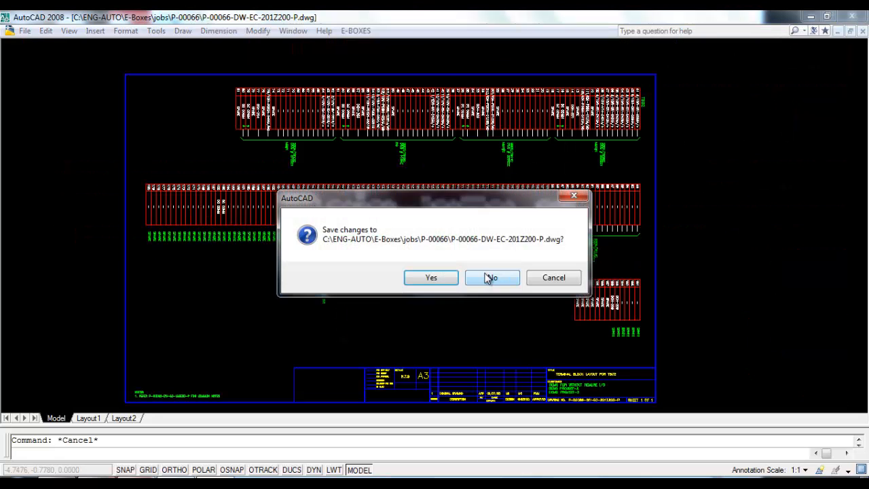
pyautogui.click(487, 277)
# Step: Generate a TB drawing for terminal block TB04
pyautogui.click(175, 483)
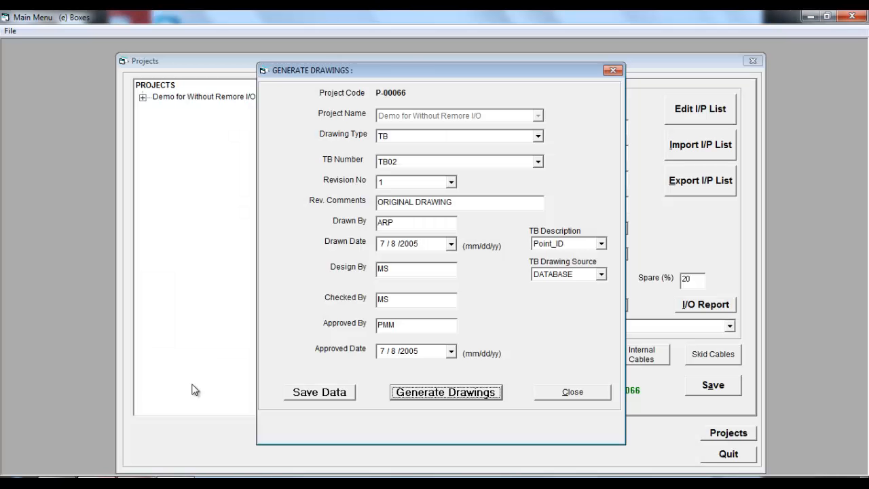
pyautogui.click(538, 136)
pyautogui.click(483, 169)
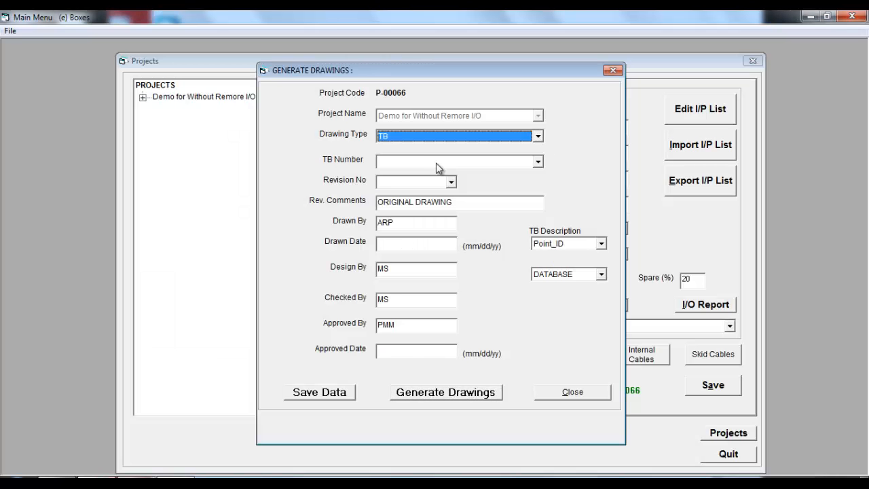
pyautogui.click(427, 162)
pyautogui.click(409, 182)
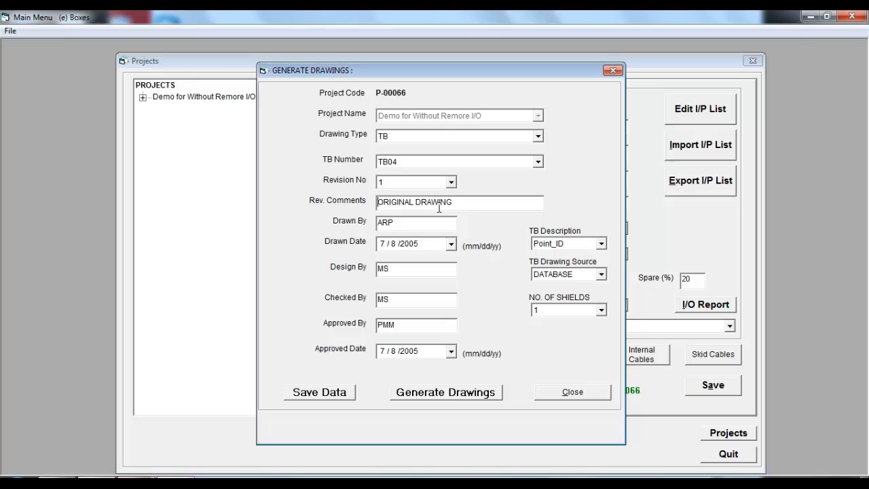
pyautogui.click(449, 391)
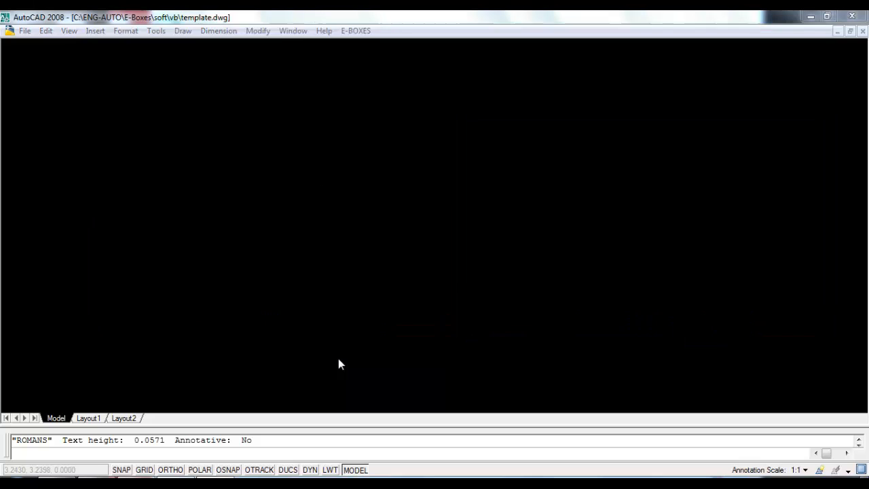
# Step: Acknowledge the saved-drawing notice and close the template without saving
pyautogui.click(448, 258)
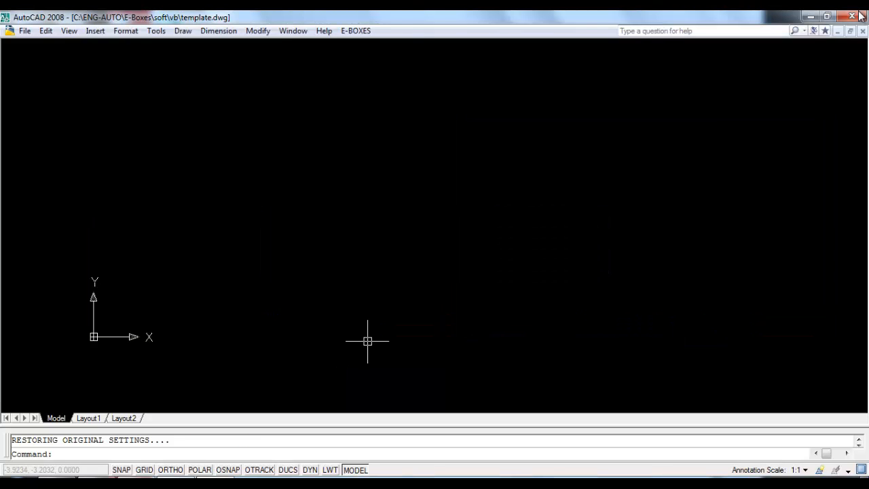
pyautogui.click(852, 17)
pyautogui.click(476, 279)
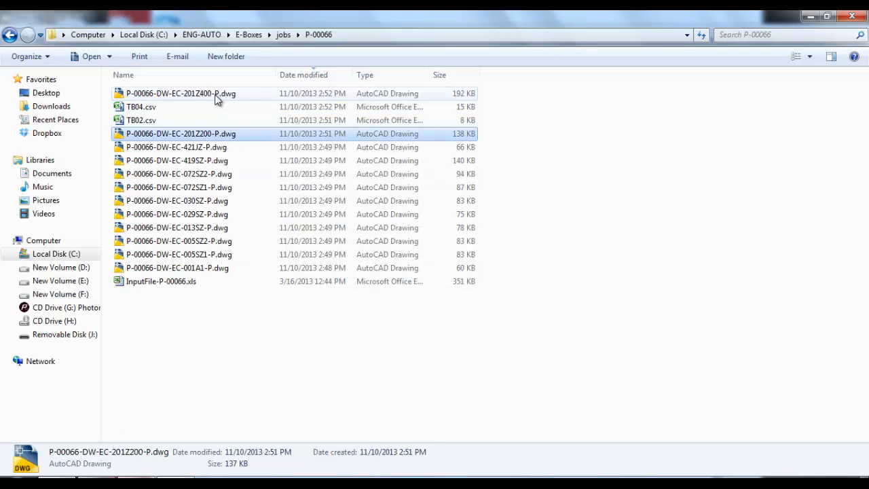
# Step: Open P-00066-DW-EC-201Z400-P.dwg to examine the TB04 terminal block layout, then close it without saving
pyautogui.click(218, 94)
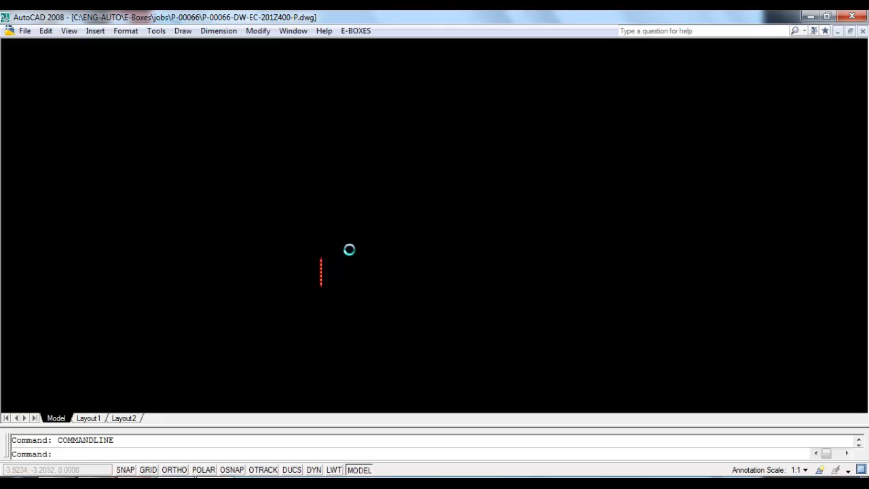
pyautogui.scroll(8, 301, 249)
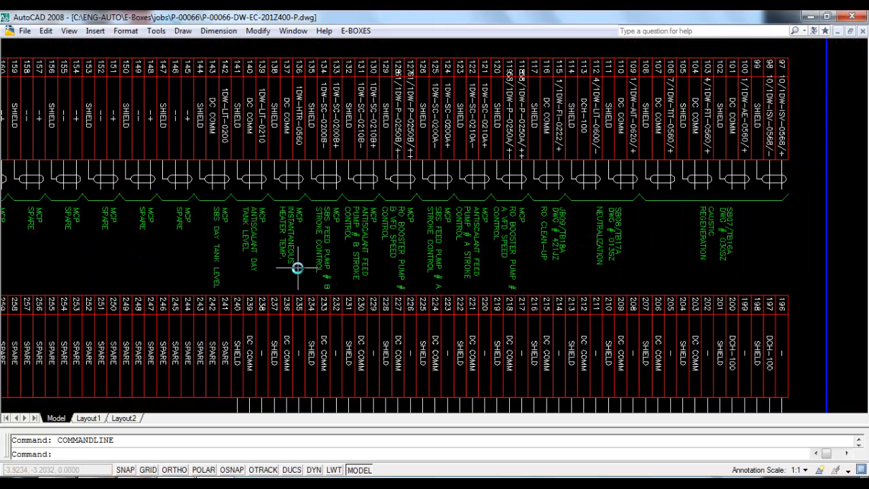
pyautogui.scroll(1, 618, 91)
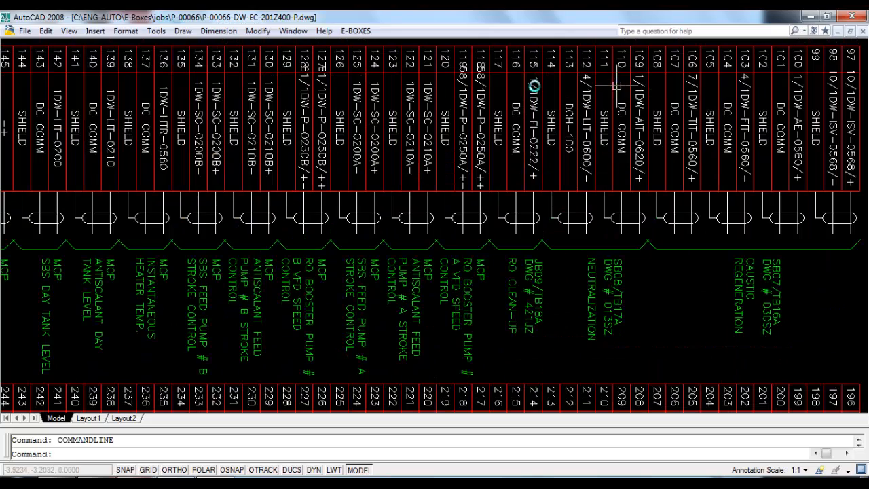
pyautogui.scroll(-4, 305, 146)
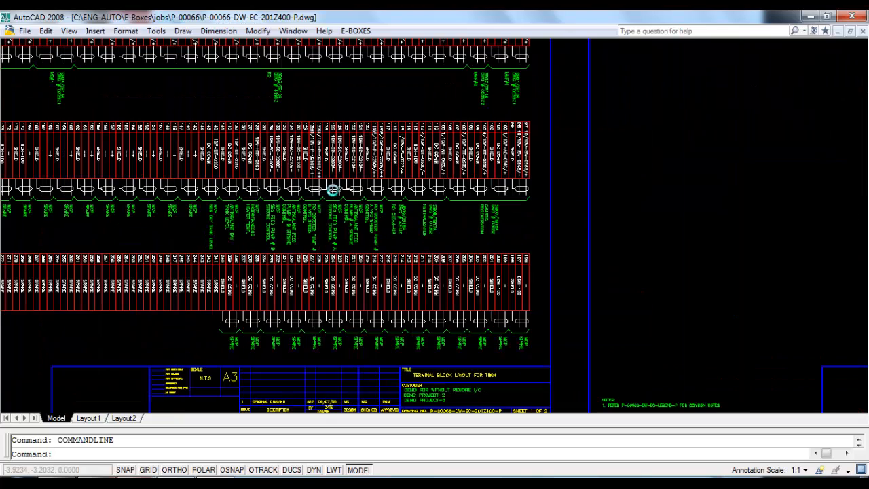
pyautogui.click(860, 15)
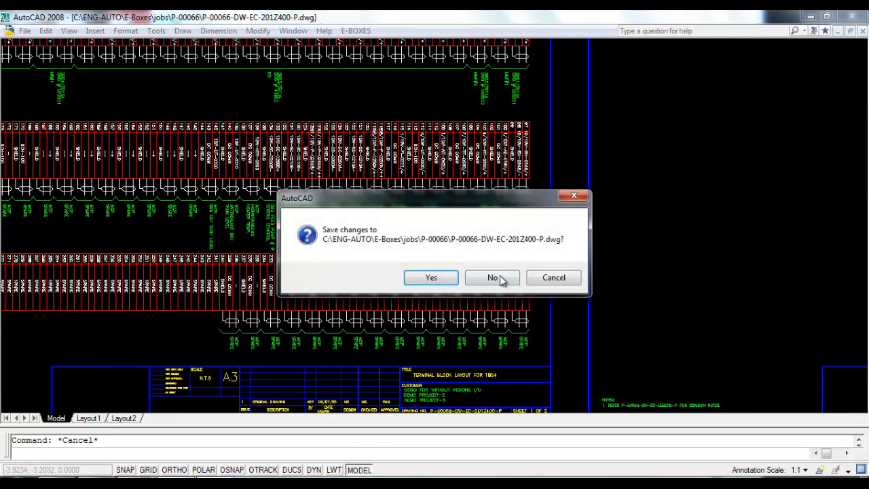
pyautogui.click(499, 276)
pyautogui.hotkey('alt', 'Tab')
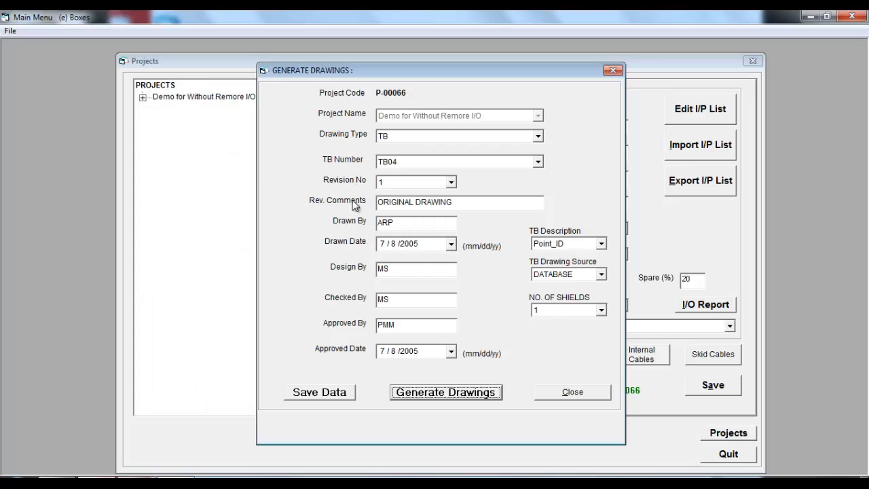
# Step: Generate a Modules drawing for module type 1756-OW16I
pyautogui.click(538, 136)
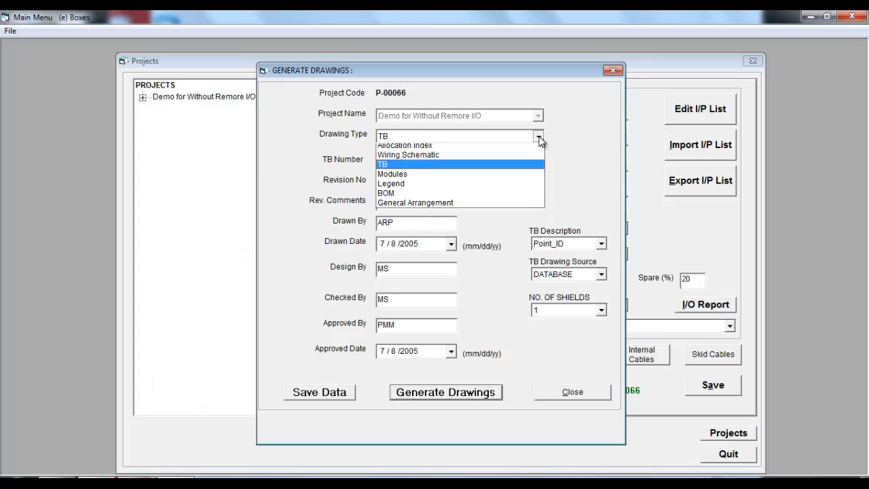
pyautogui.click(442, 176)
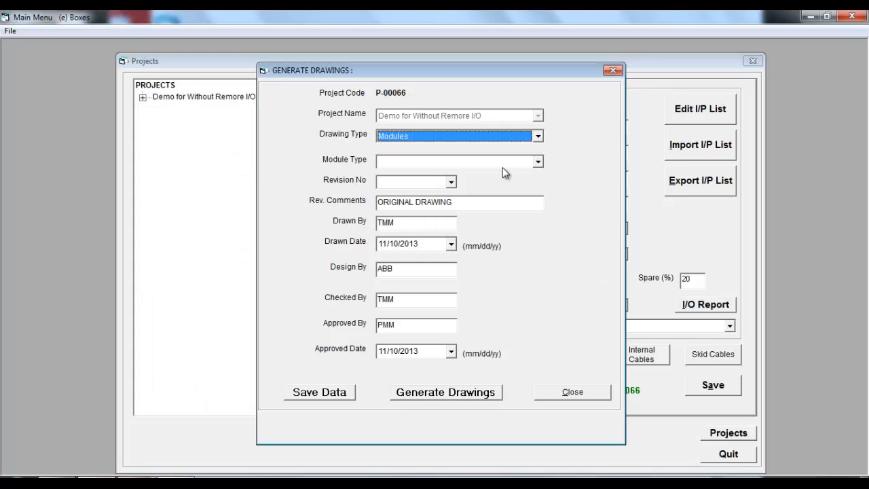
pyautogui.click(538, 162)
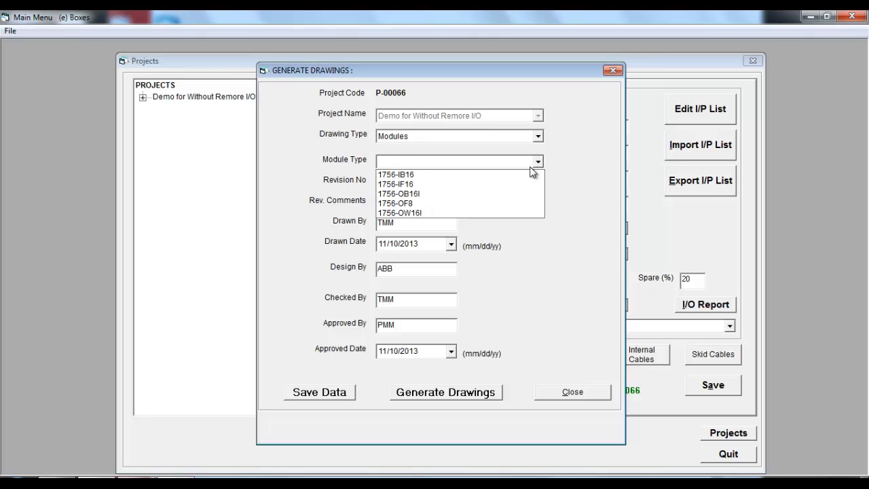
pyautogui.click(419, 213)
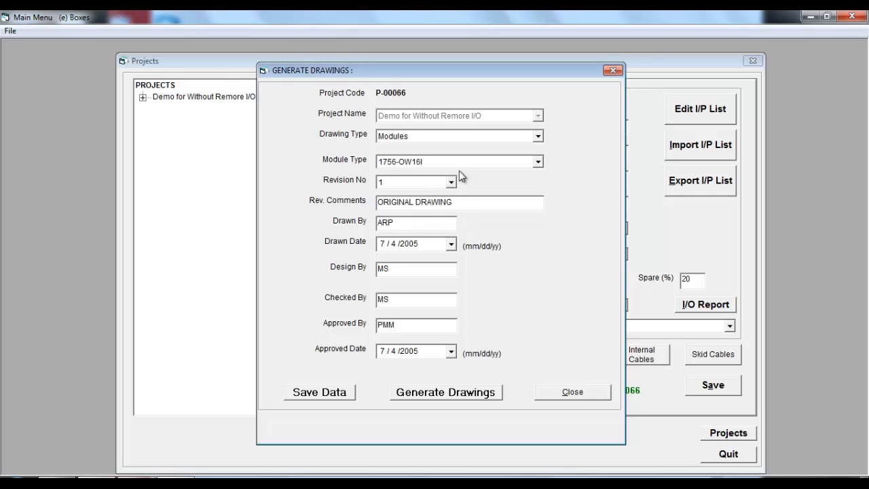
pyautogui.click(445, 393)
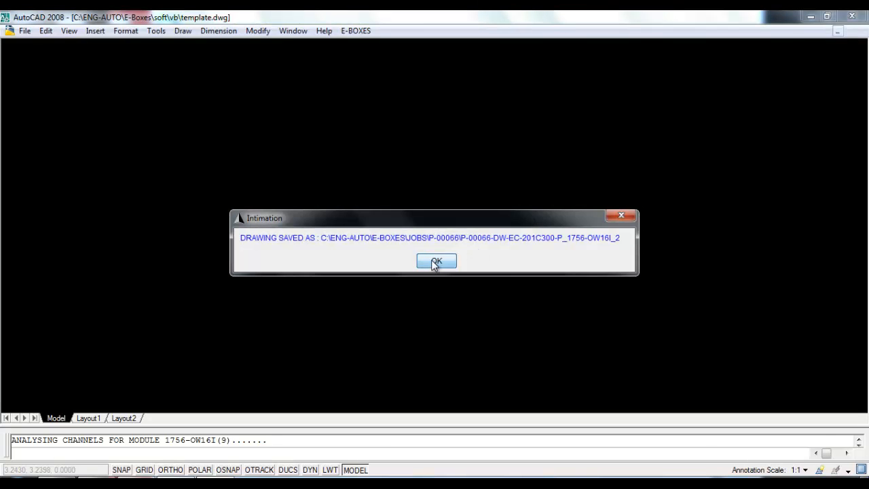
# Step: Acknowledge the saved-drawing notice and close the template without saving
pyautogui.click(436, 261)
pyautogui.click(858, 20)
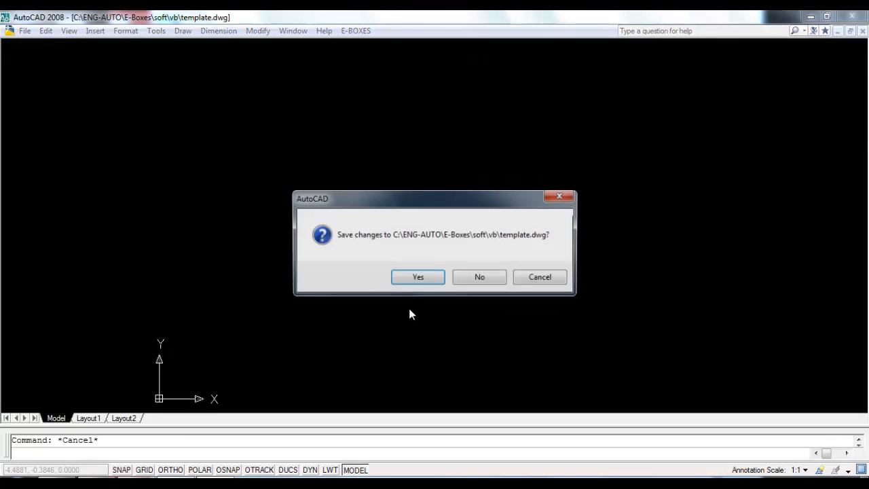
pyautogui.click(479, 278)
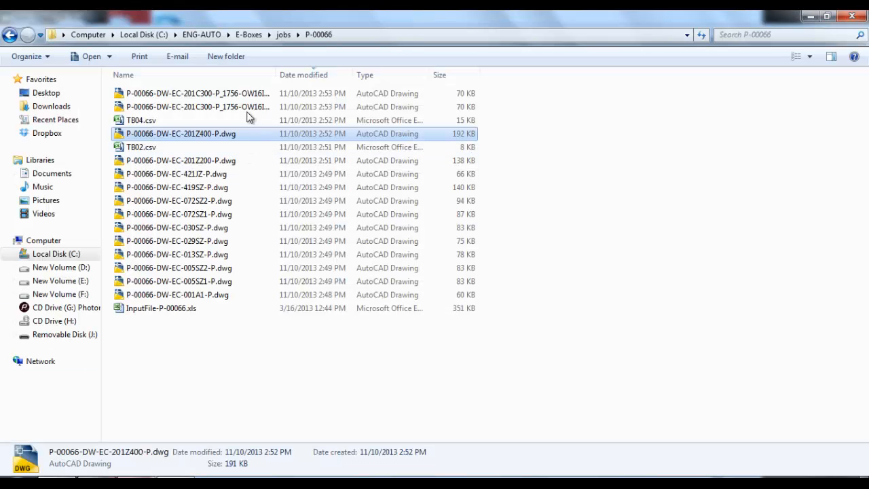
# Step: Open P-00066-DW-EC-201C300-P_1756-OW16I_1.dwg to examine the module wiring and terminal tags, then close it without saving
pyautogui.moveTo(275, 75); pyautogui.dragTo(292, 75)
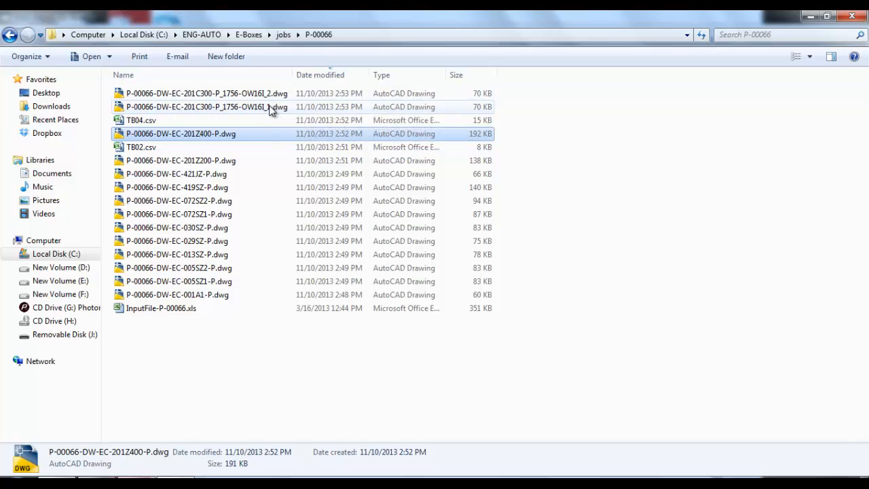
pyautogui.doubleClick(275, 107)
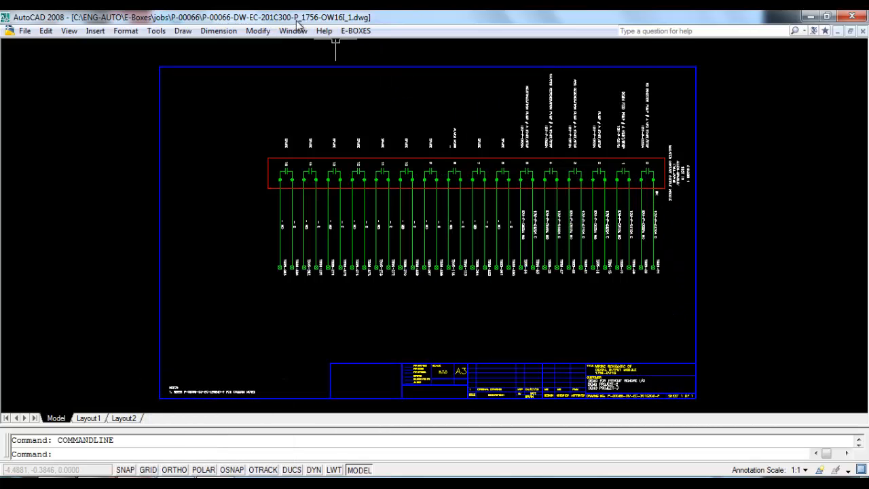
pyautogui.scroll(3, 645, 153)
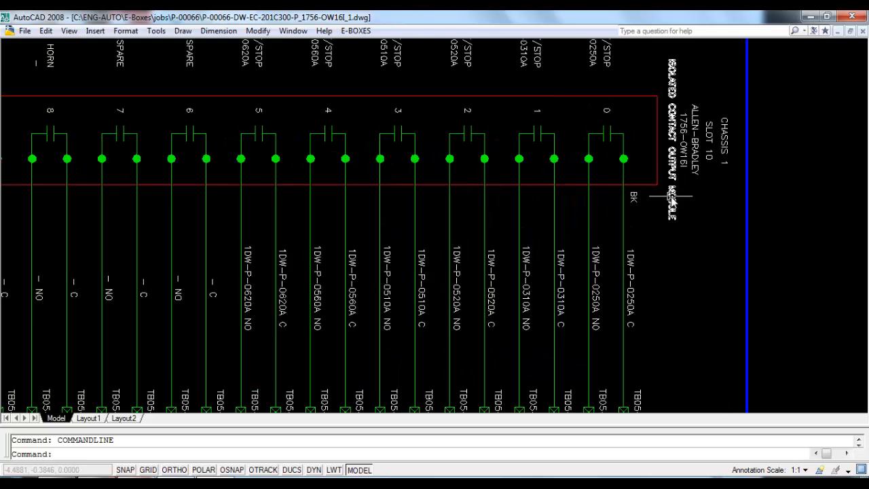
pyautogui.scroll(-3, 552, 101)
pyautogui.scroll(3, 559, 97)
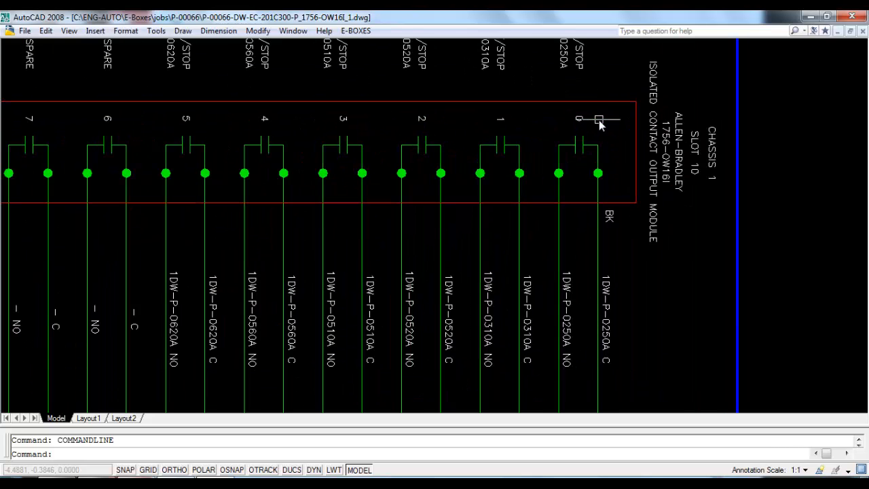
pyautogui.scroll(-3, 648, 170)
pyautogui.scroll(3, 611, 285)
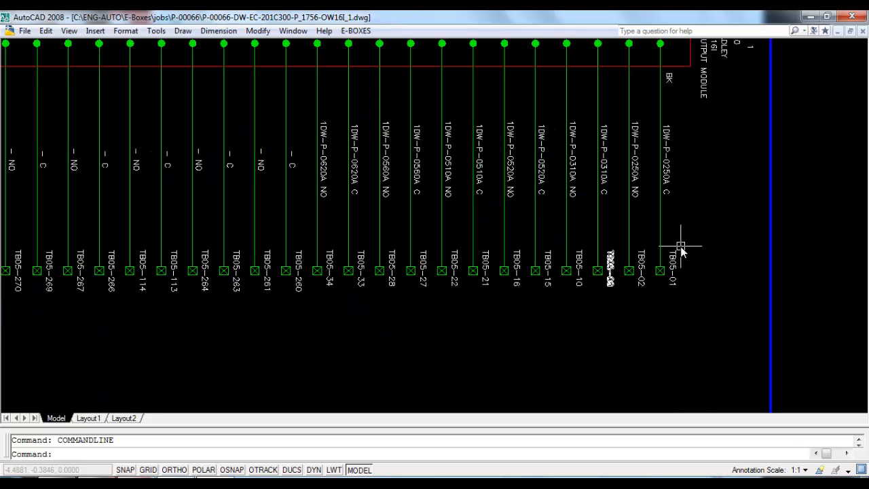
pyautogui.scroll(2, 626, 292)
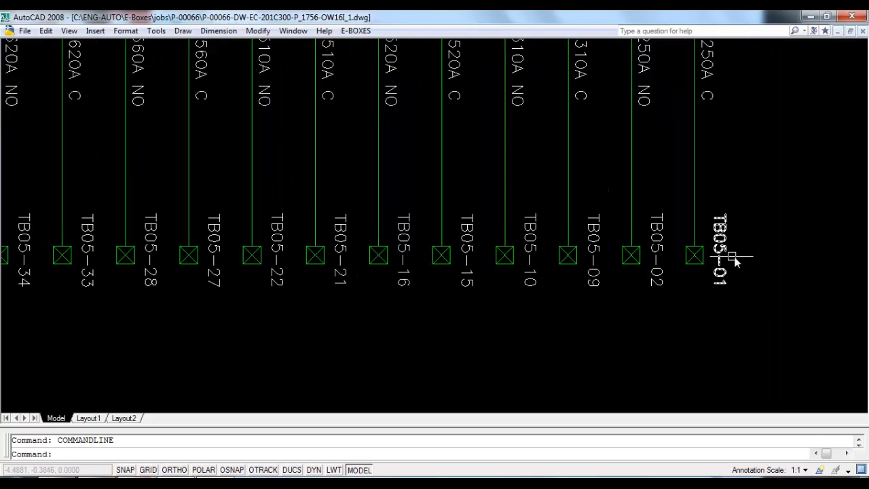
pyautogui.scroll(-2, 656, 253)
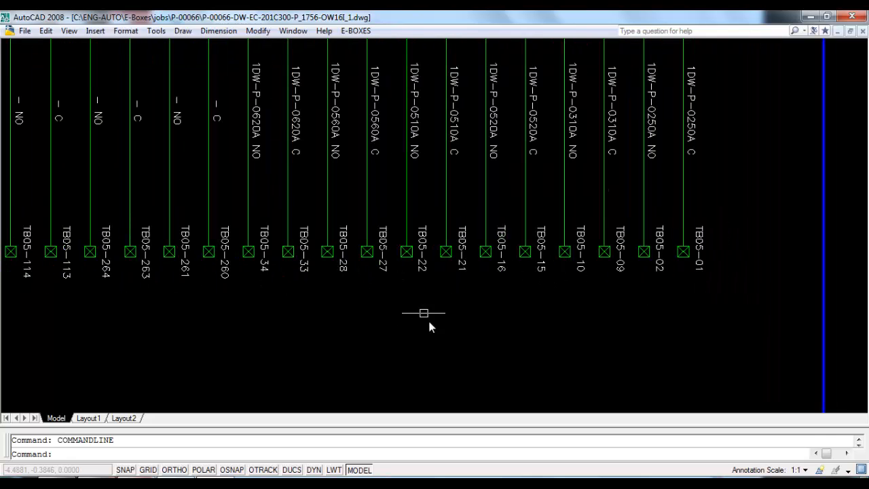
pyautogui.scroll(3, 324, 166)
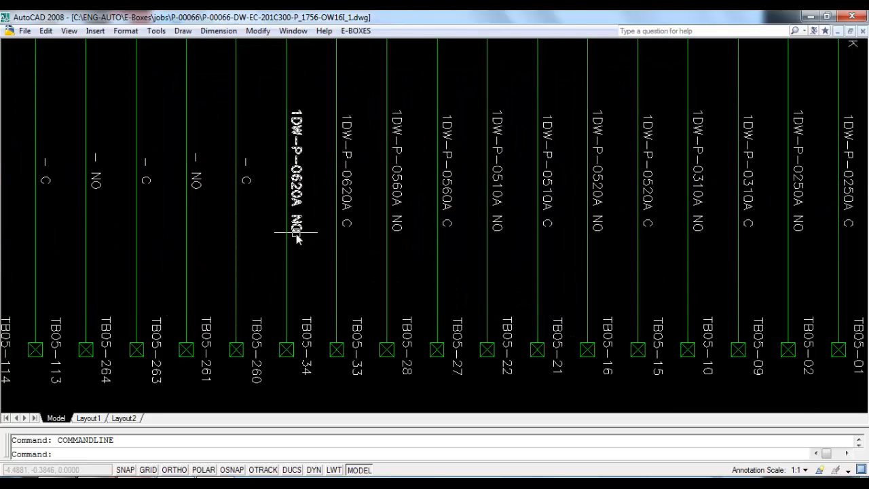
pyautogui.scroll(-6, 301, 204)
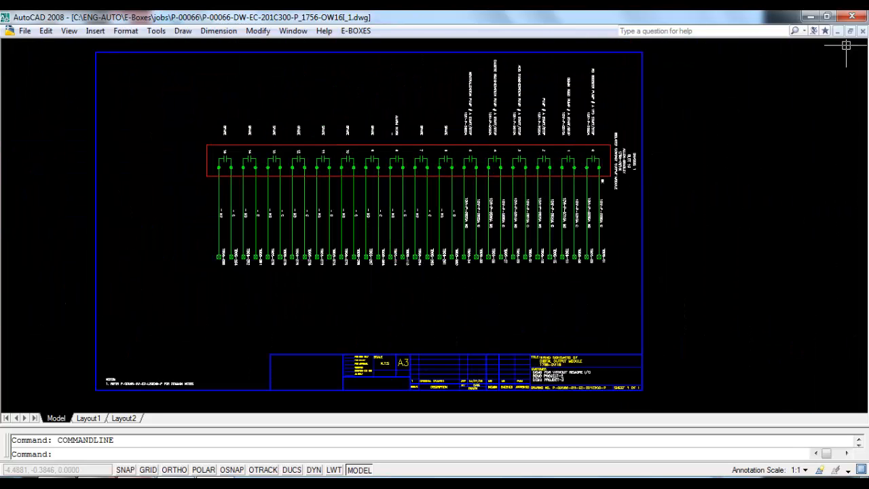
pyautogui.click(853, 16)
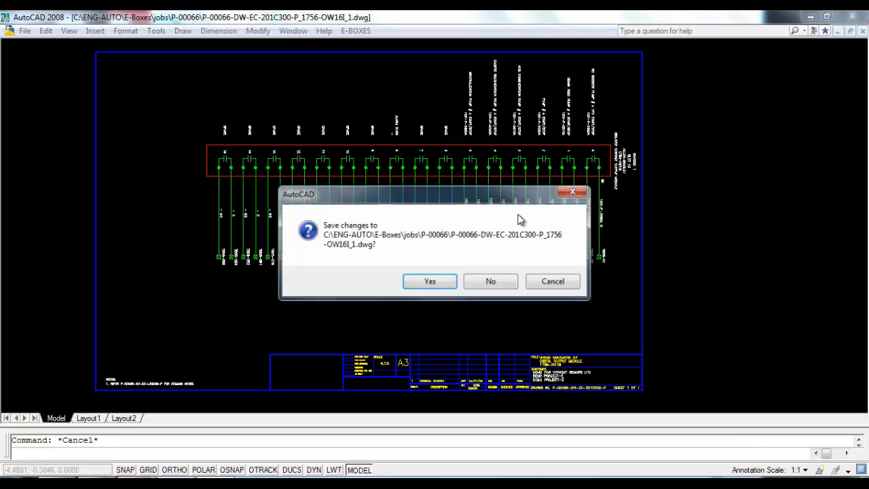
pyautogui.click(493, 283)
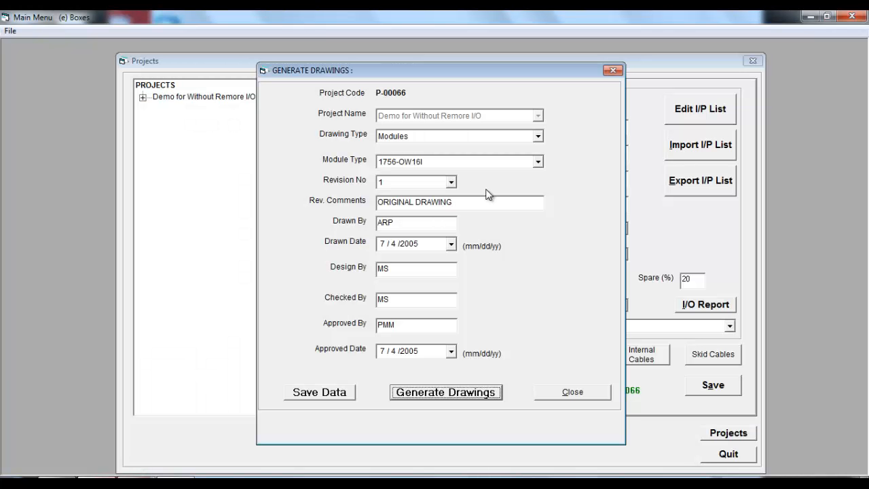
# Step: Generate the BOM spreadsheet for the project and acknowledge the file-created notice
pyautogui.click(539, 161)
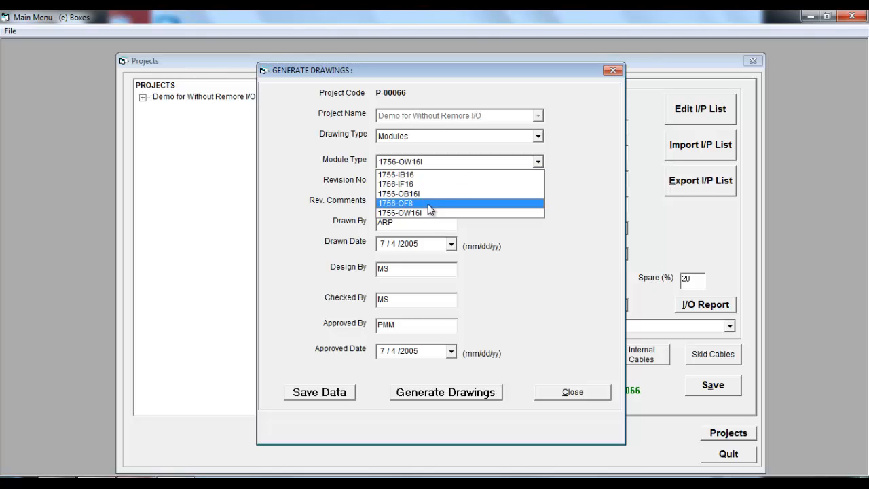
pyautogui.click(594, 167)
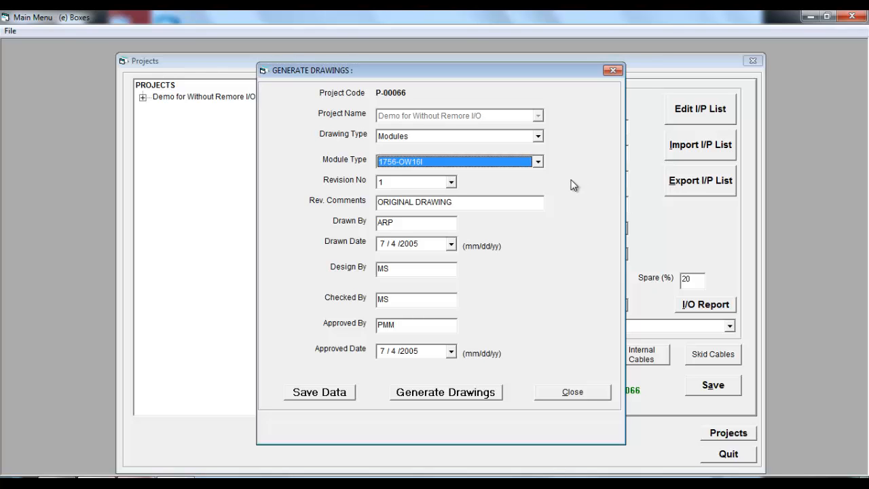
pyautogui.click(538, 137)
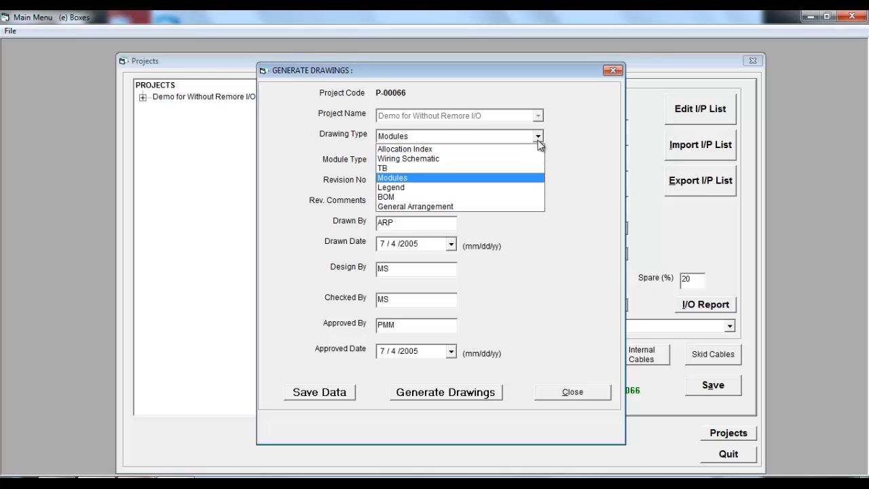
pyautogui.click(466, 199)
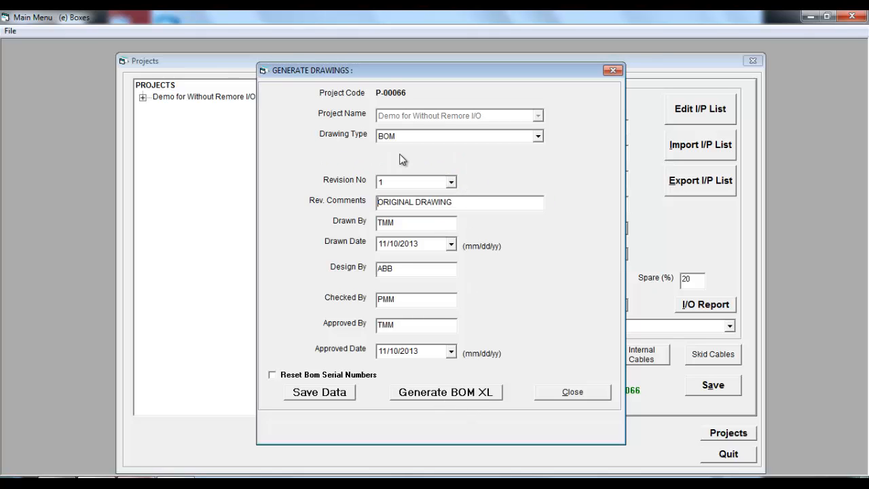
pyautogui.click(462, 394)
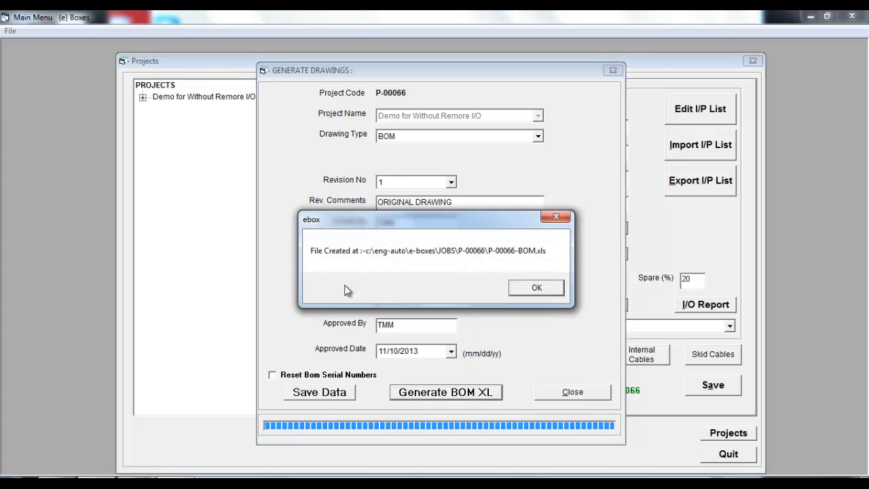
pyautogui.click(536, 288)
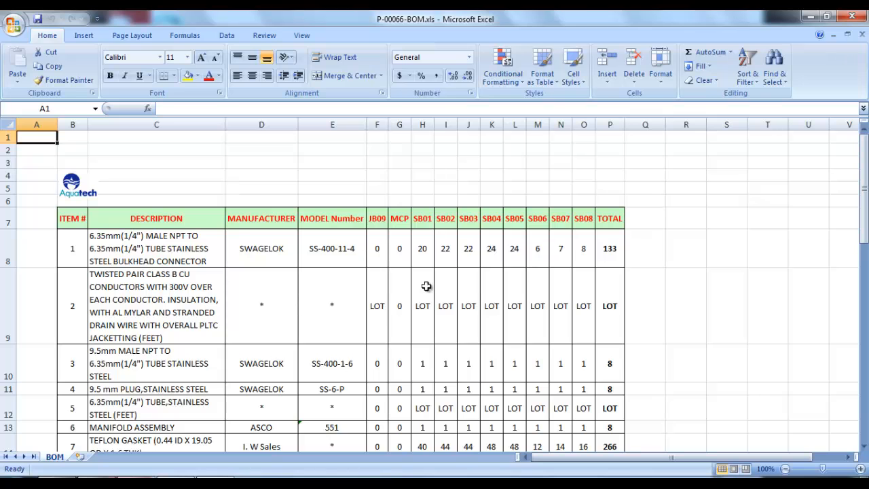
# Step: Review the BOM spreadsheet's items, manufacturers and per-box quantities, then close the spreadsheet
pyautogui.moveTo(383, 222); pyautogui.dragTo(601, 223)
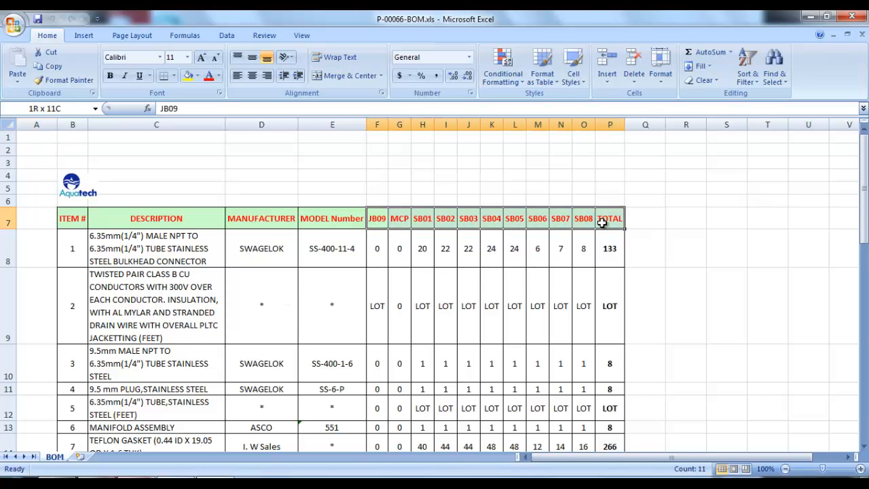
pyautogui.click(216, 238)
pyautogui.scroll(-6, 294, 282)
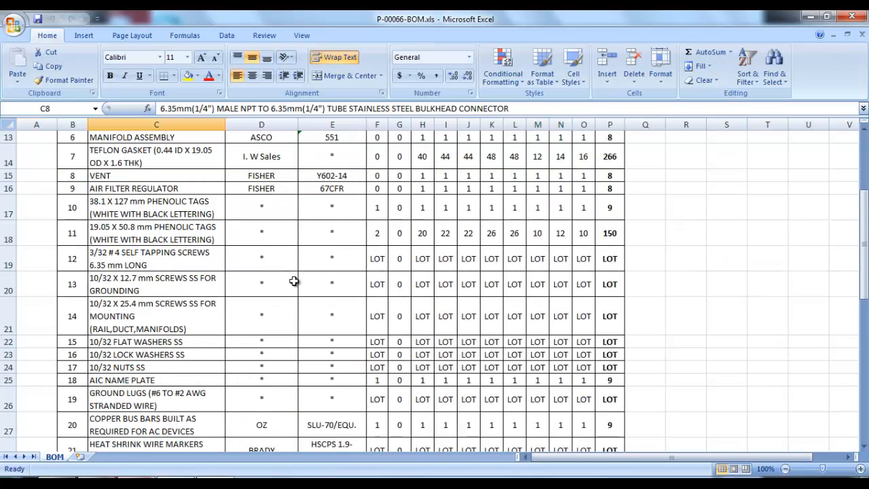
pyautogui.scroll(-2, 343, 287)
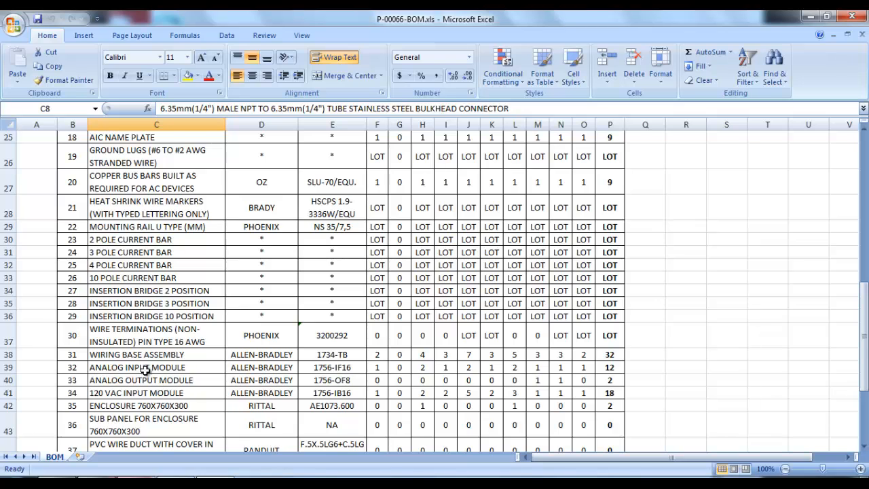
pyautogui.scroll(7, 261, 370)
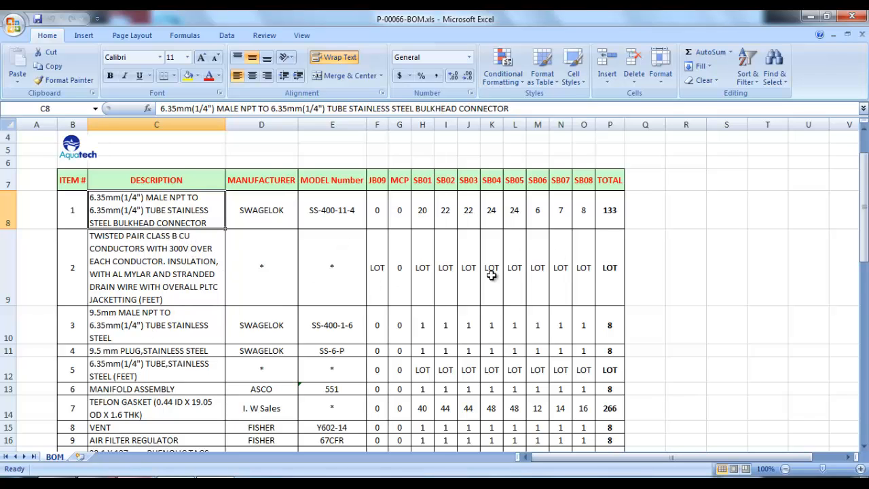
pyautogui.scroll(-7, 653, 215)
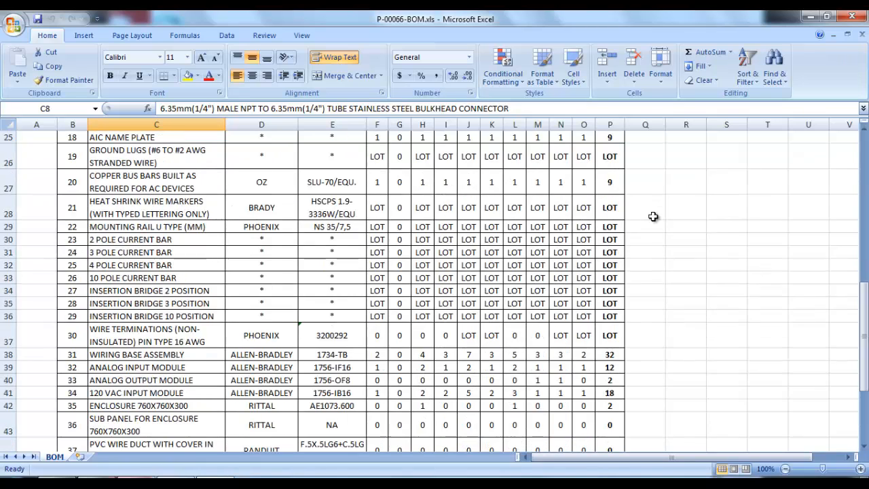
pyautogui.scroll(-2, 653, 216)
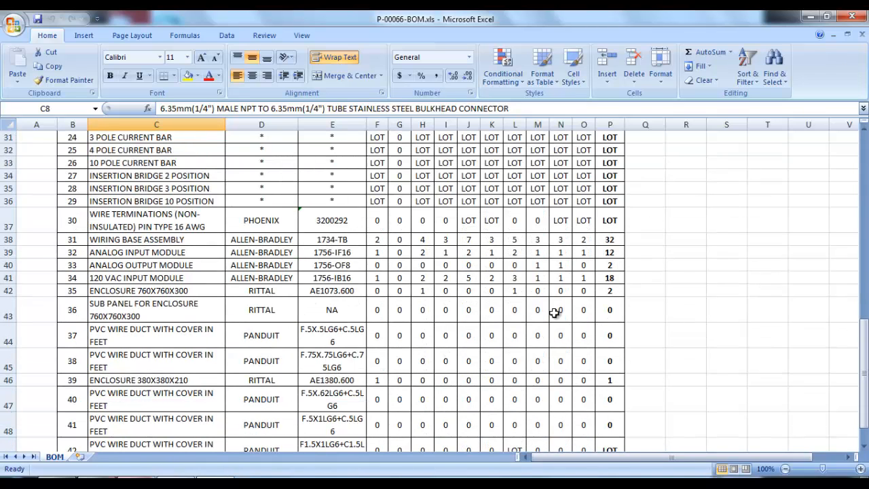
pyautogui.scroll(3, 520, 247)
pyautogui.scroll(6, 418, 175)
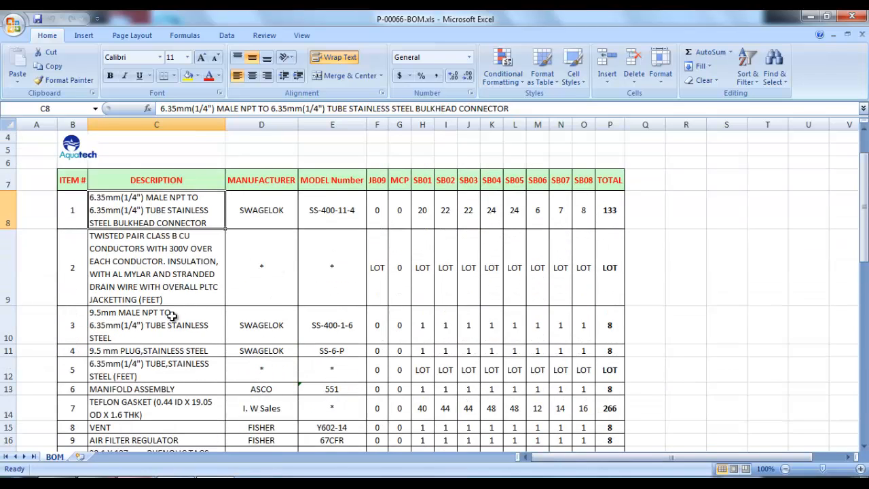
pyautogui.click(851, 16)
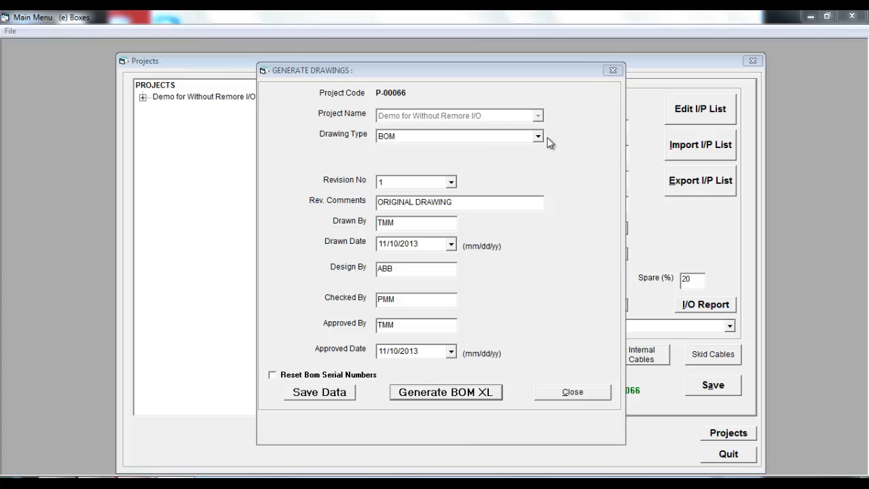
# Step: Generate the General Arrangement drawing for box SB01 and acknowledge the saved-drawing notice
pyautogui.click(538, 137)
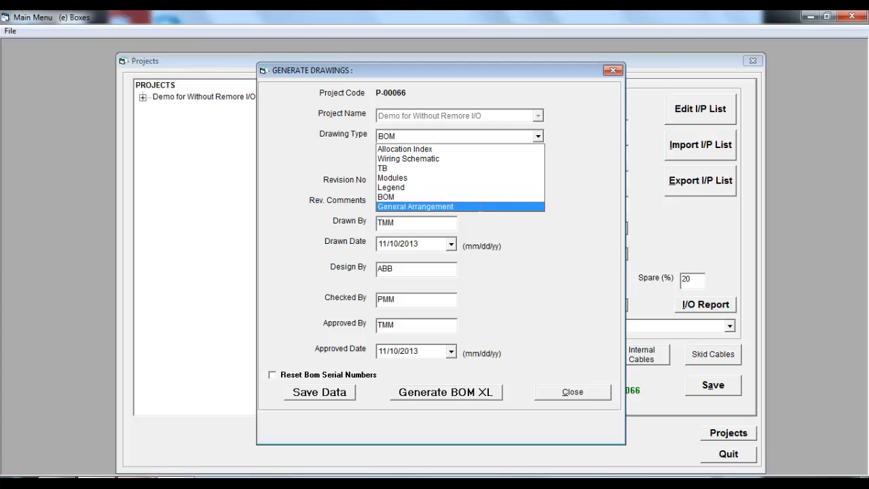
pyautogui.click(480, 207)
pyautogui.click(537, 163)
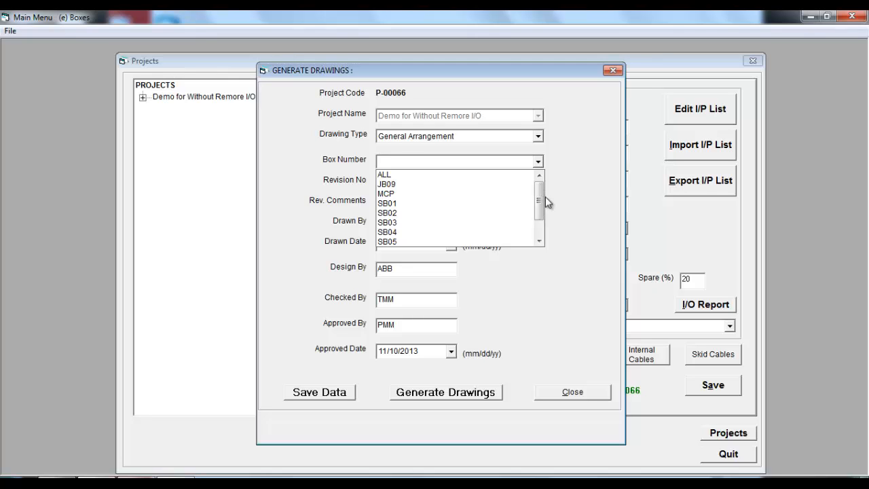
pyautogui.click(395, 205)
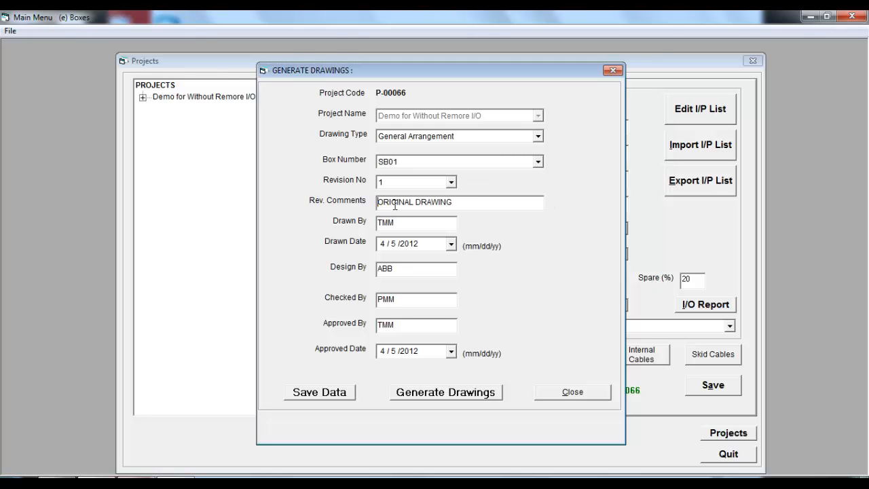
pyautogui.click(445, 391)
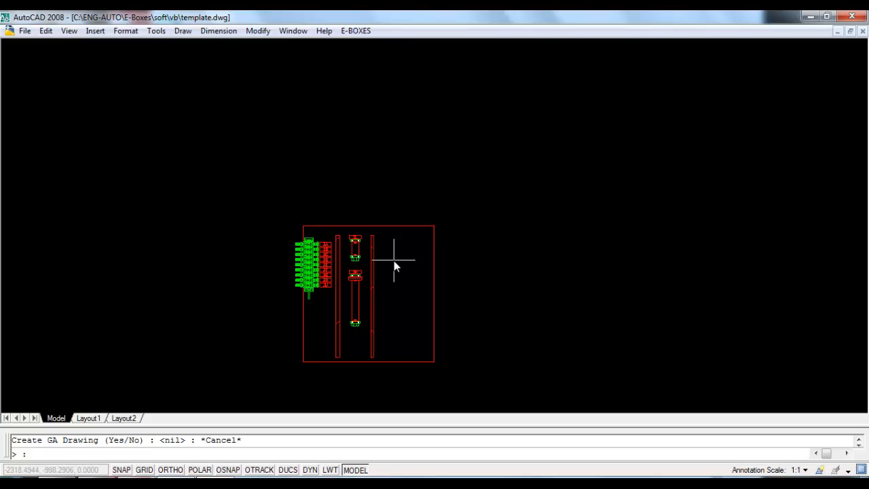
pyautogui.press('Return')
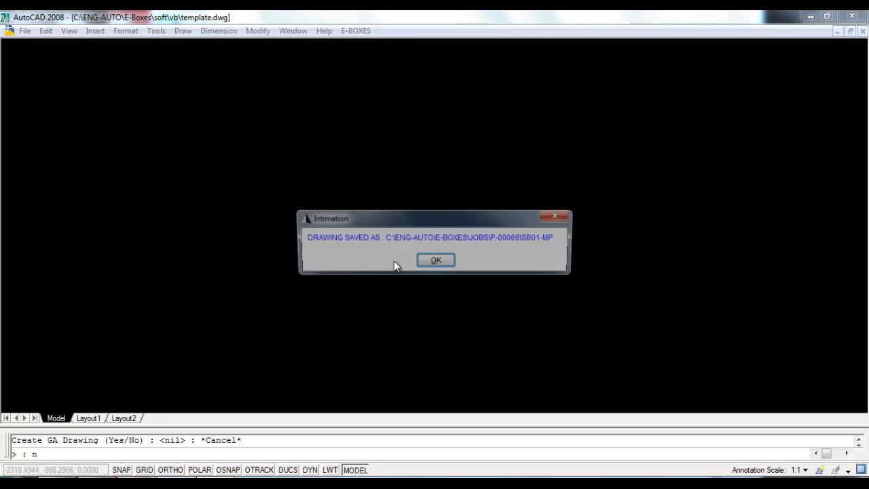
pyautogui.click(437, 261)
# Step: Undo the last operation and zoom to the drawing extents
pyautogui.write('u')
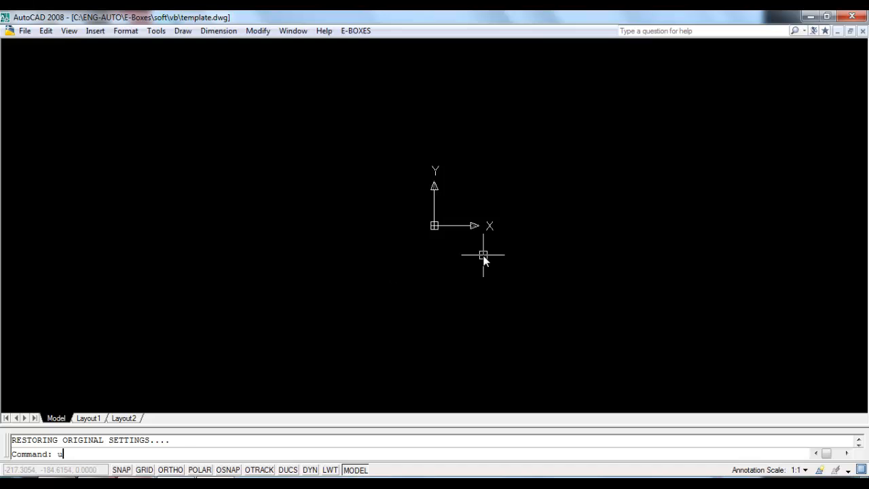
pyautogui.press('Return')
pyautogui.write('z')
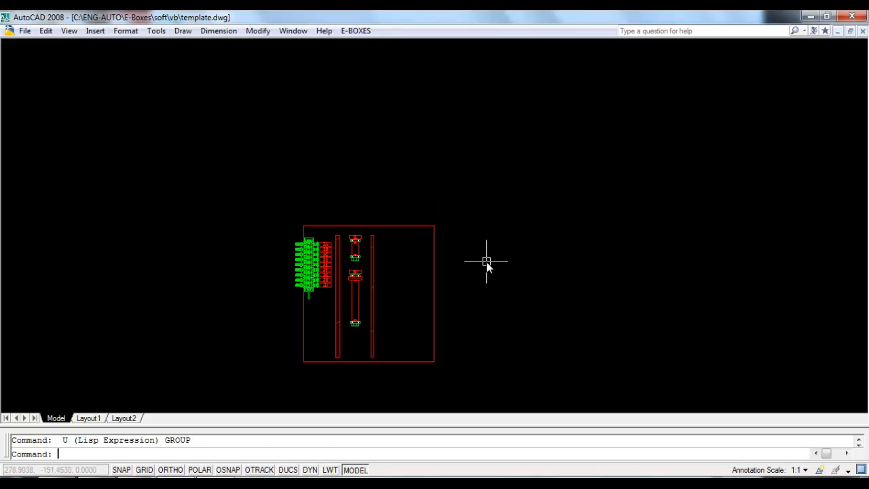
pyautogui.press('Return')
pyautogui.write('e')
pyautogui.press('Return')
pyautogui.scroll(-2, 364, 111)
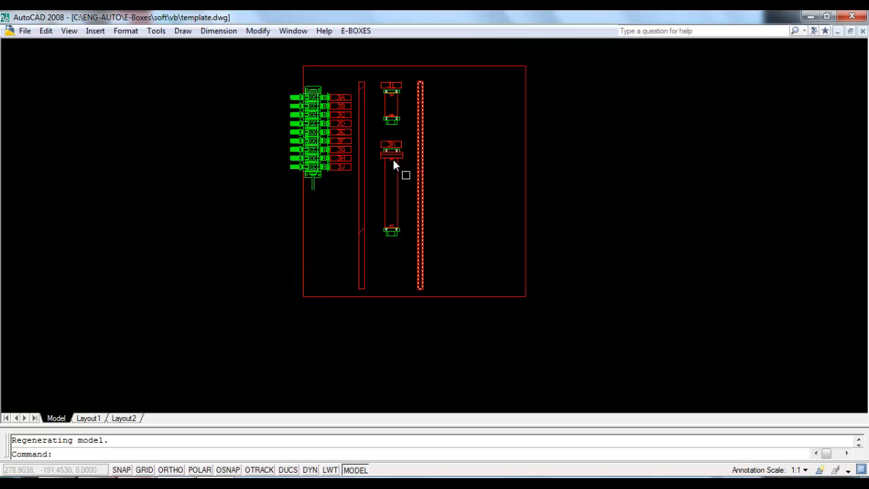
# Step: Change the SB01 mounting plate to enclosure model AE1097.500
pyautogui.click(356, 31)
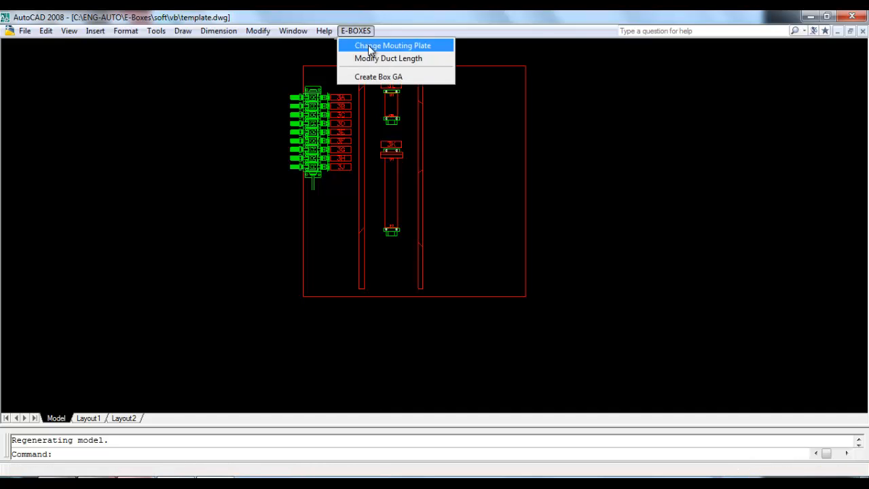
pyautogui.click(414, 47)
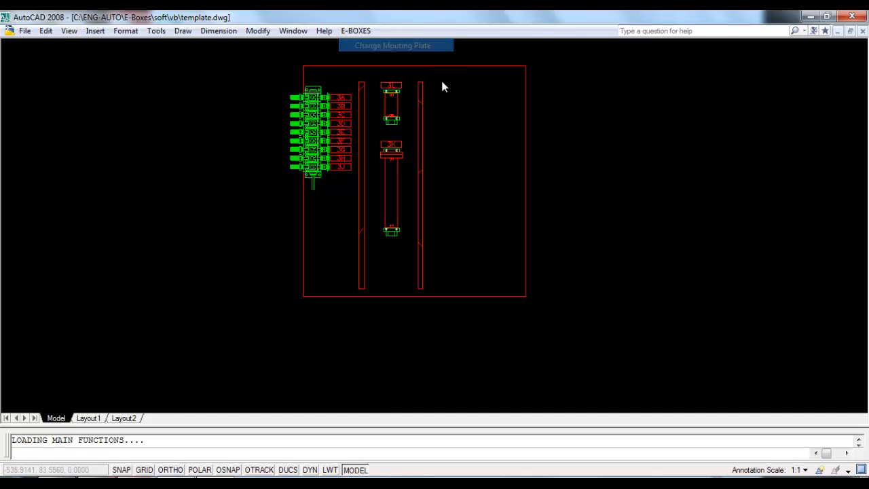
pyautogui.click(504, 299)
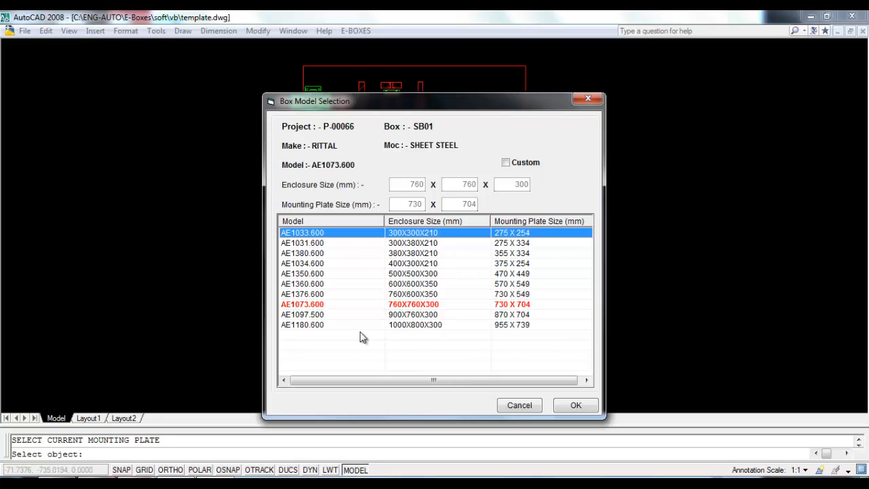
pyautogui.click(415, 316)
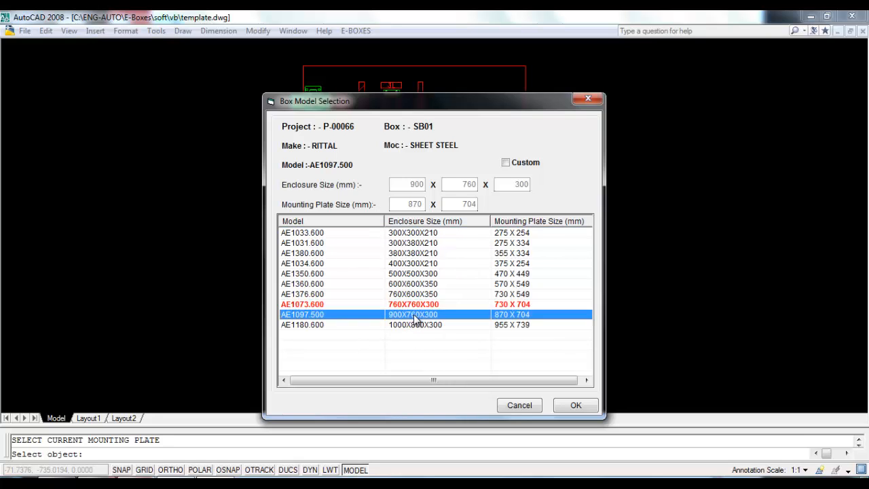
pyautogui.click(563, 408)
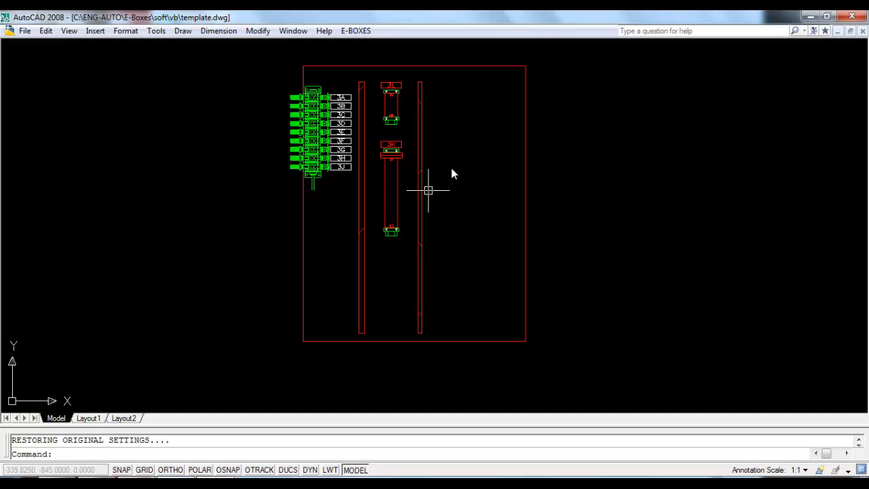
# Step: Change the mounting plate to enclosure model AE1376.600 instead
pyautogui.click(407, 67)
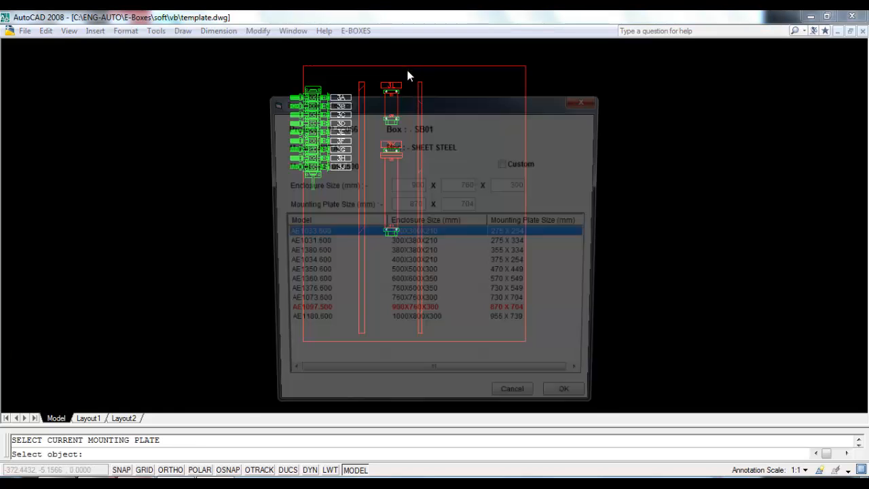
pyautogui.click(424, 294)
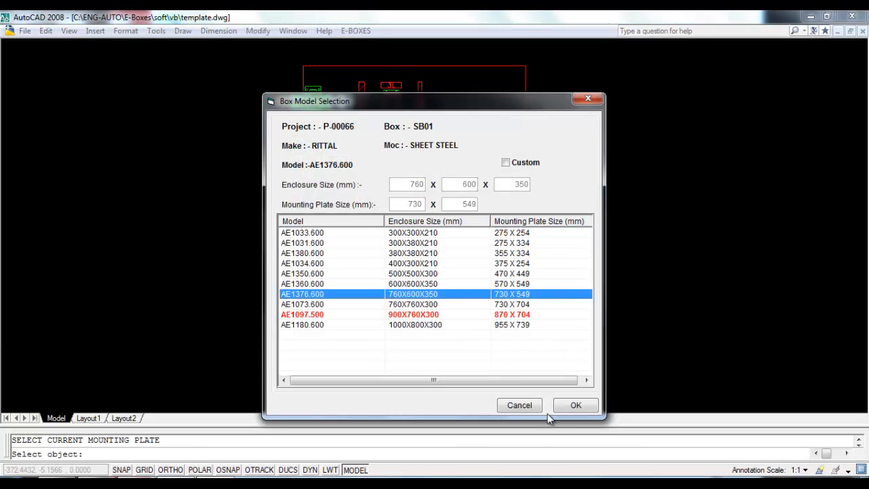
pyautogui.click(574, 406)
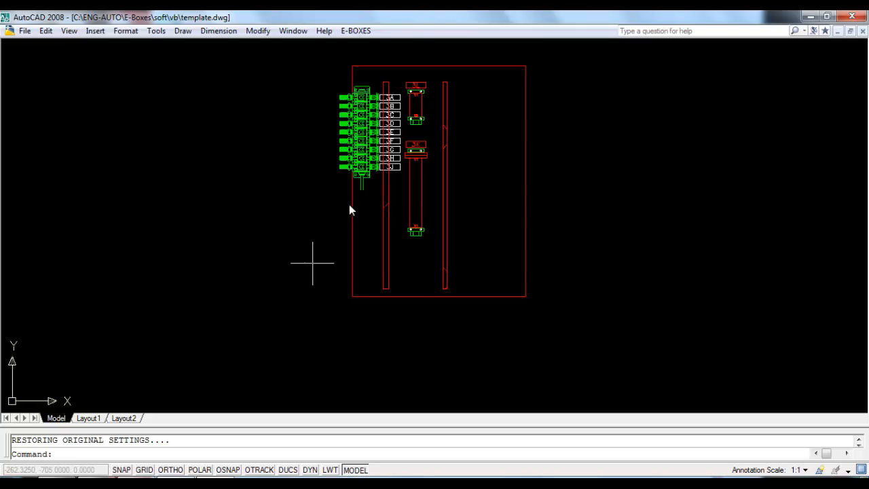
# Step: Create the box GA drawing from the current mounting plate
pyautogui.click(358, 32)
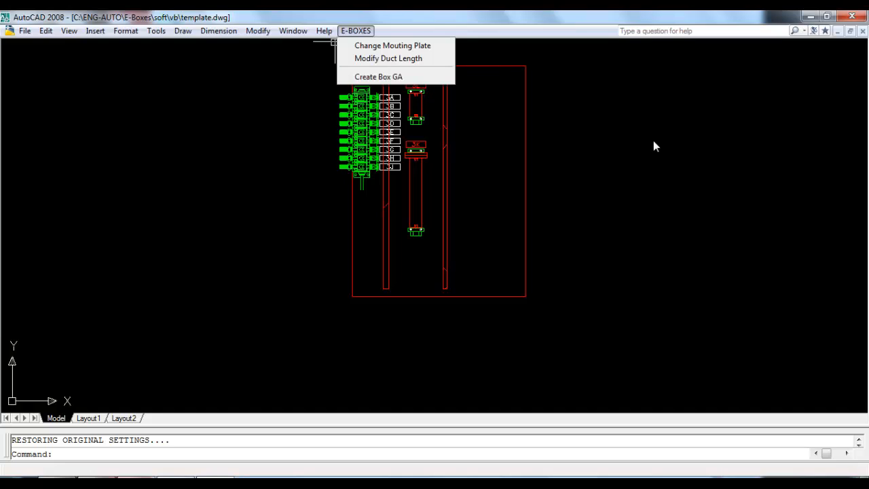
pyautogui.click(391, 78)
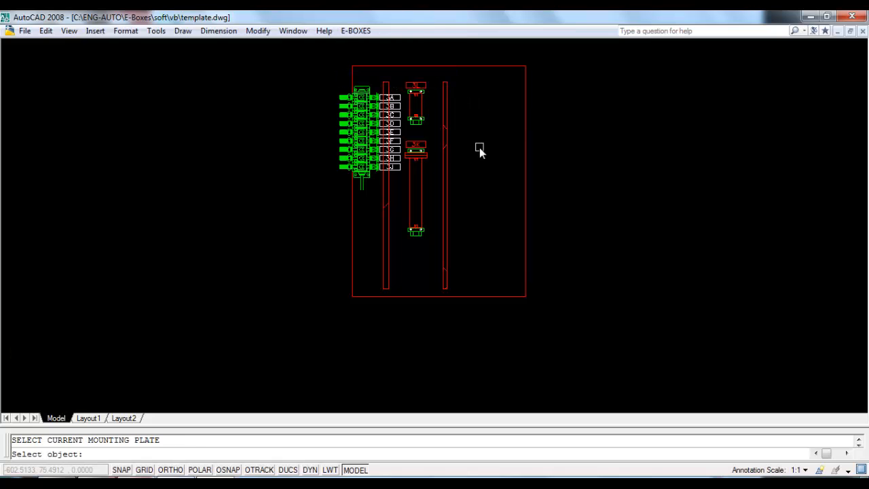
pyautogui.click(470, 66)
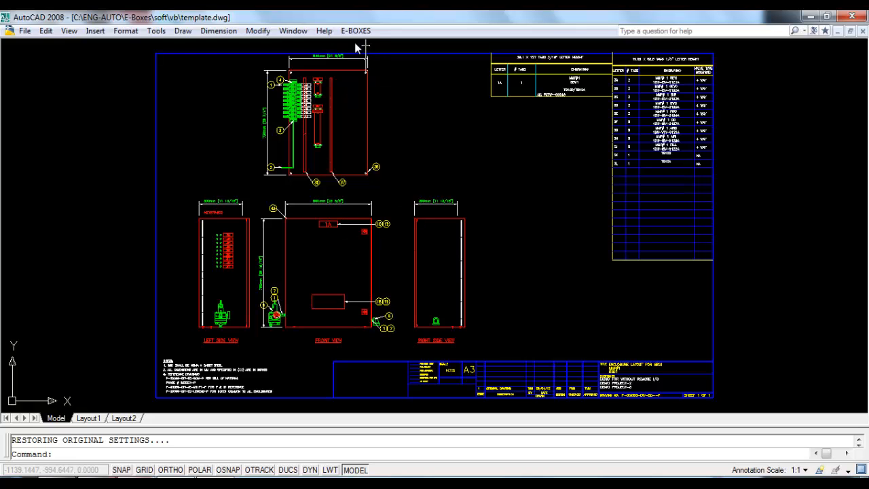
# Step: Examine the GA drawing's side and front views, dimensions and tag engraving tables
pyautogui.scroll(3, 313, 60)
pyautogui.scroll(2, 326, 69)
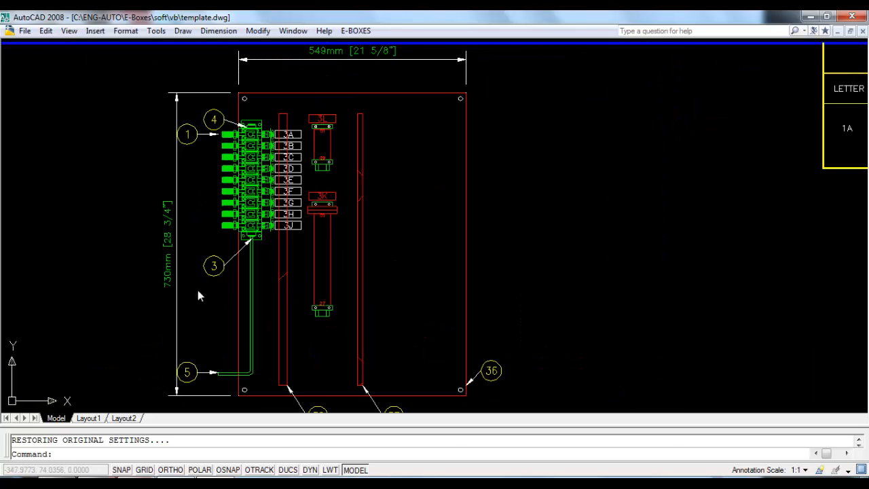
pyautogui.scroll(-7, 316, 123)
pyautogui.scroll(6, 319, 116)
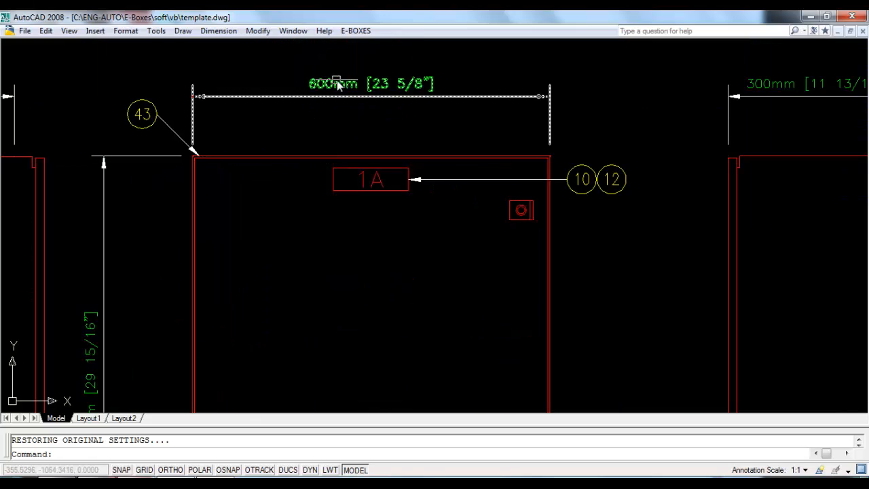
pyautogui.scroll(-4, 328, 80)
pyautogui.scroll(5, 240, 231)
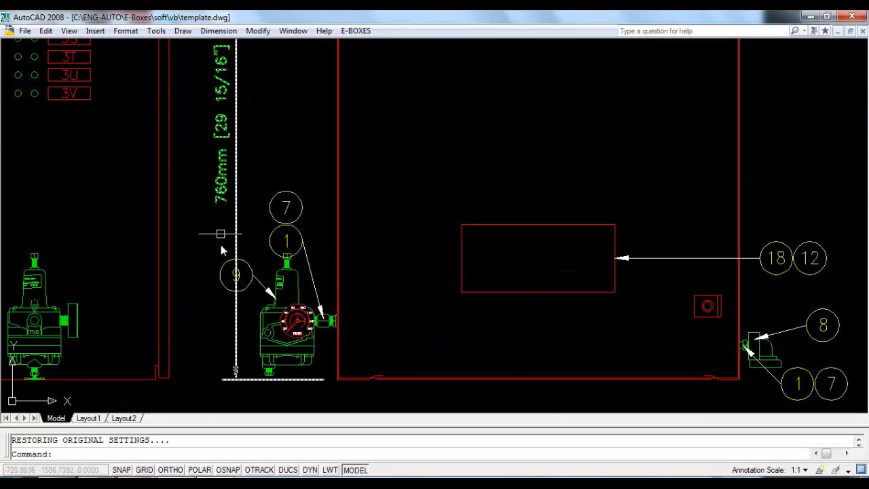
pyautogui.scroll(-3, 203, 285)
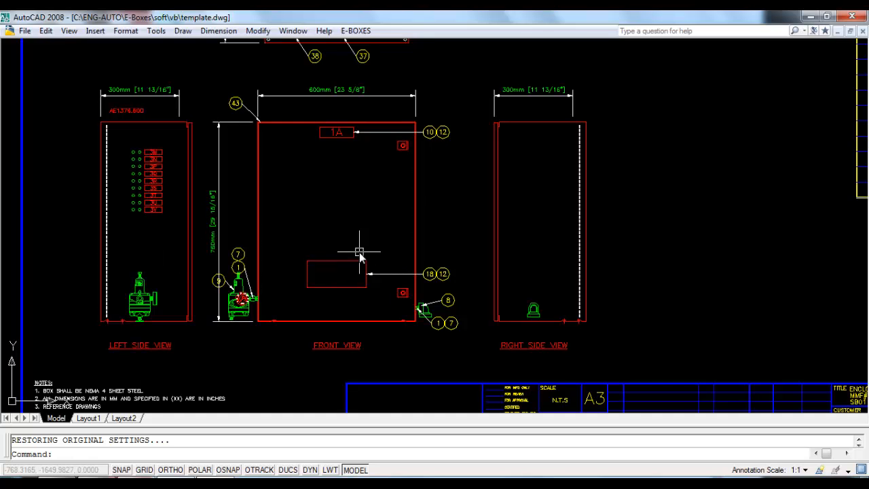
pyautogui.scroll(-2, 183, 268)
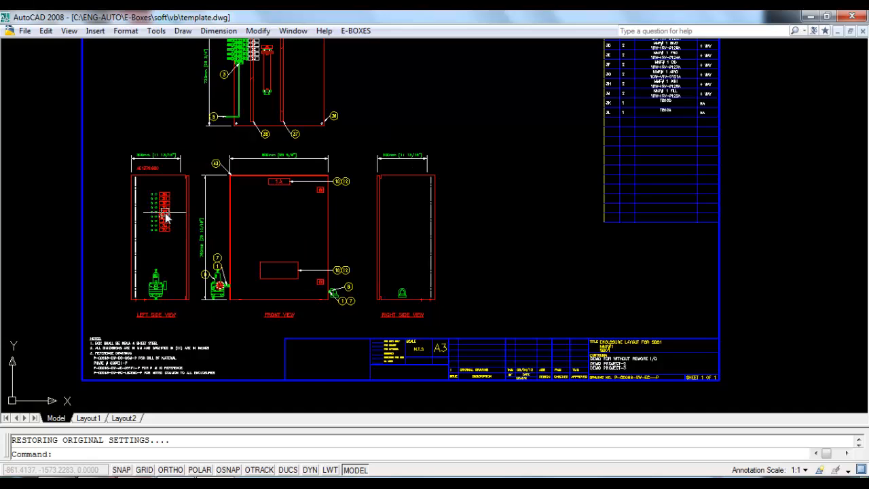
pyautogui.scroll(-2, 267, 146)
pyautogui.scroll(9, 253, 80)
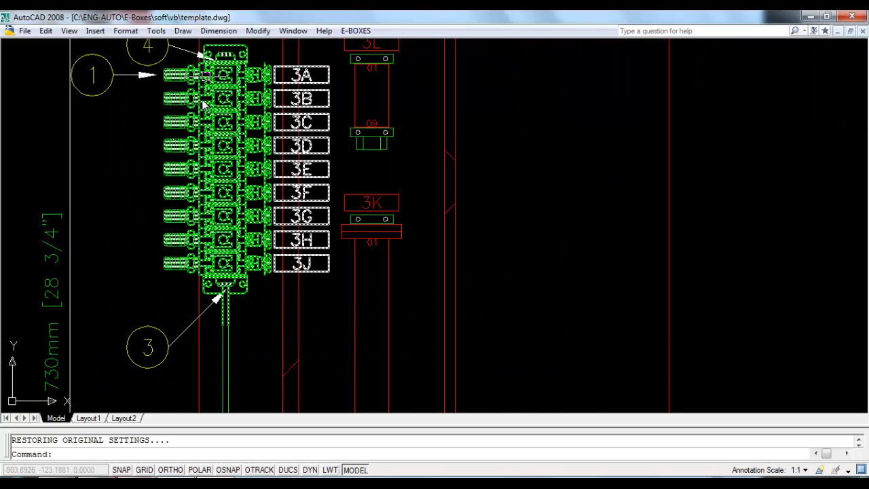
pyautogui.scroll(-4, 293, 142)
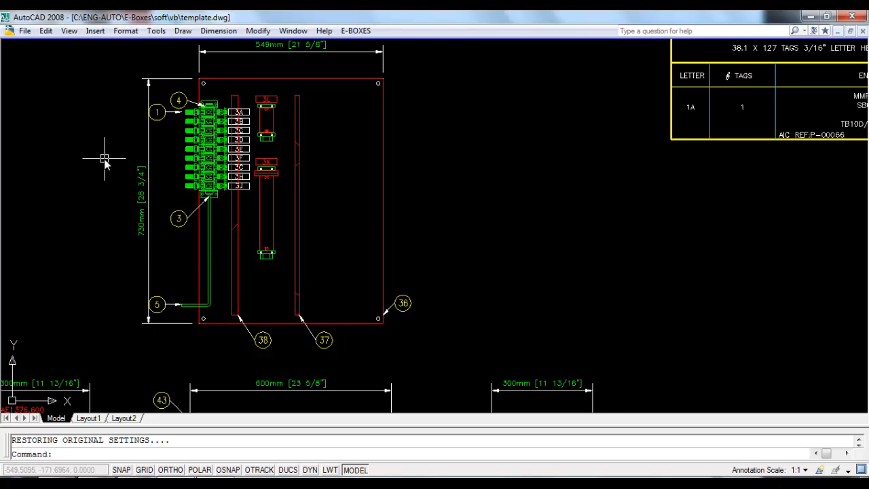
pyautogui.scroll(-4, 97, 156)
pyautogui.scroll(3, 466, 183)
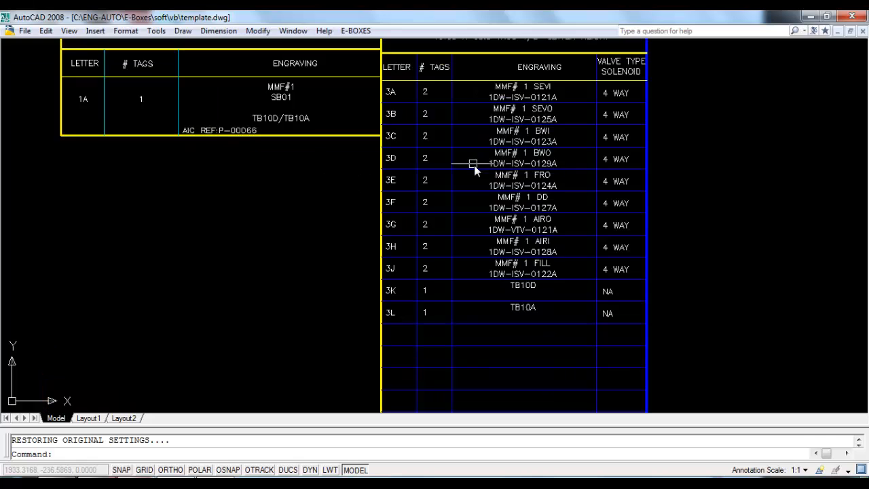
pyautogui.scroll(2, 543, 132)
pyautogui.scroll(3, 506, 153)
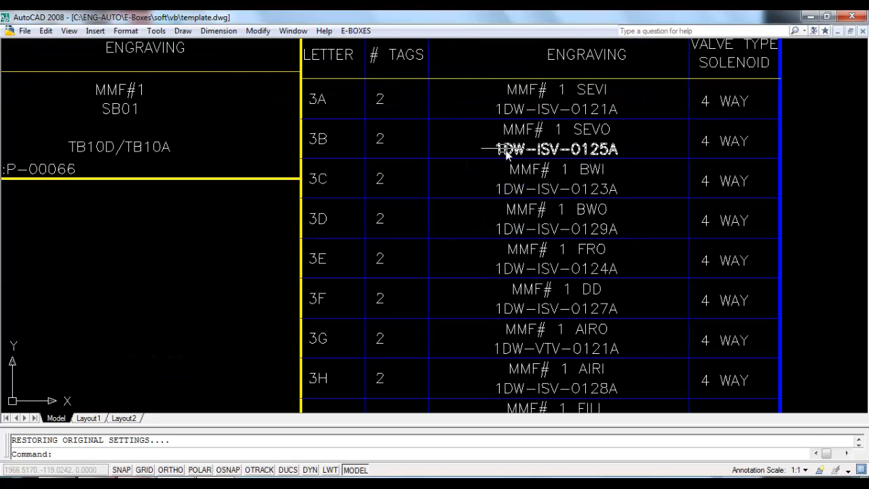
pyautogui.scroll(-2, 442, 138)
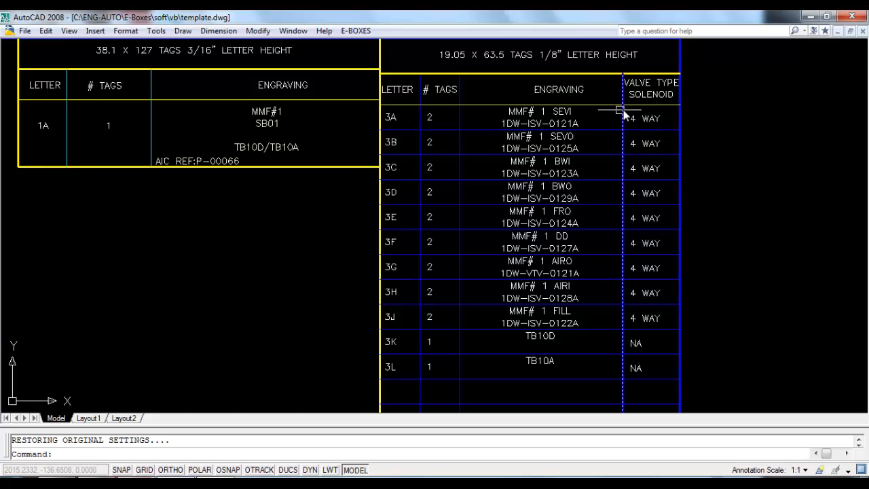
pyautogui.scroll(-6, 640, 121)
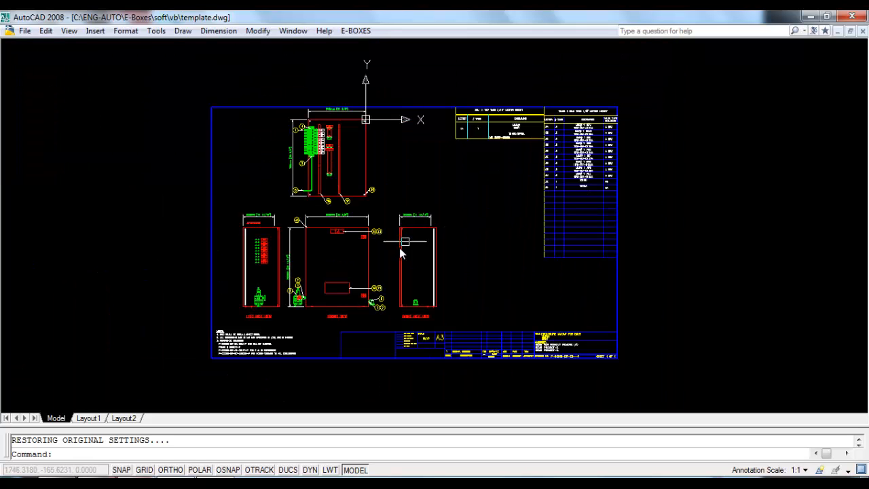
pyautogui.scroll(7, 285, 263)
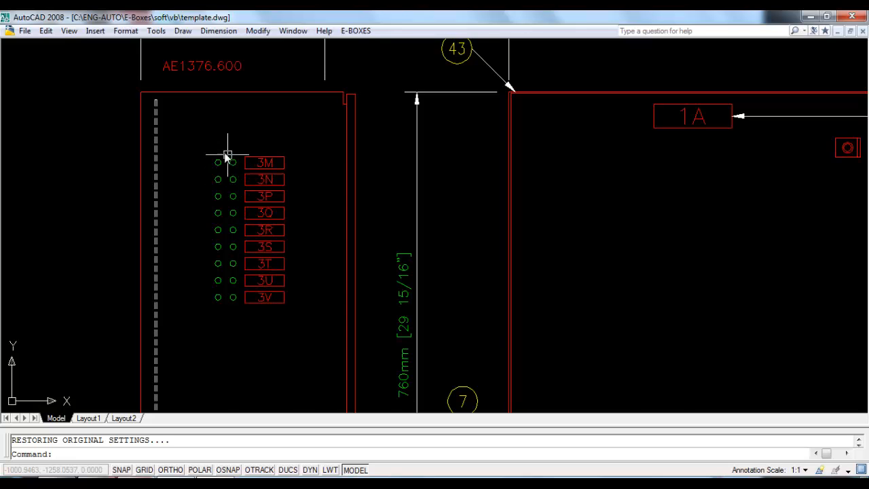
pyautogui.scroll(-8, 373, 198)
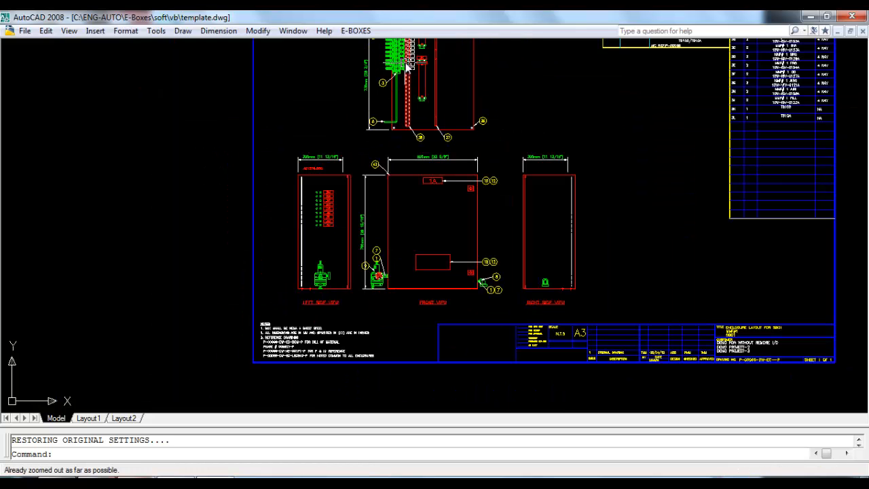
pyautogui.scroll(3, 442, 278)
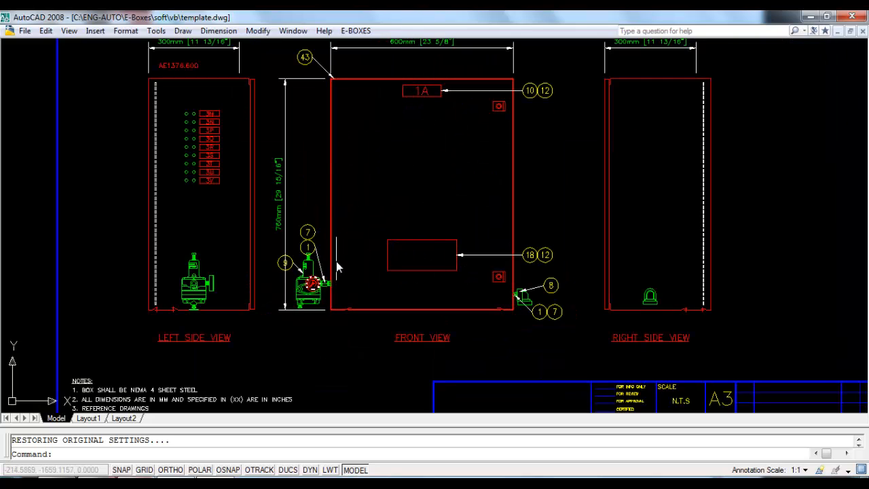
pyautogui.scroll(-3, 330, 303)
pyautogui.scroll(3, 646, 138)
pyautogui.scroll(3, 646, 138)
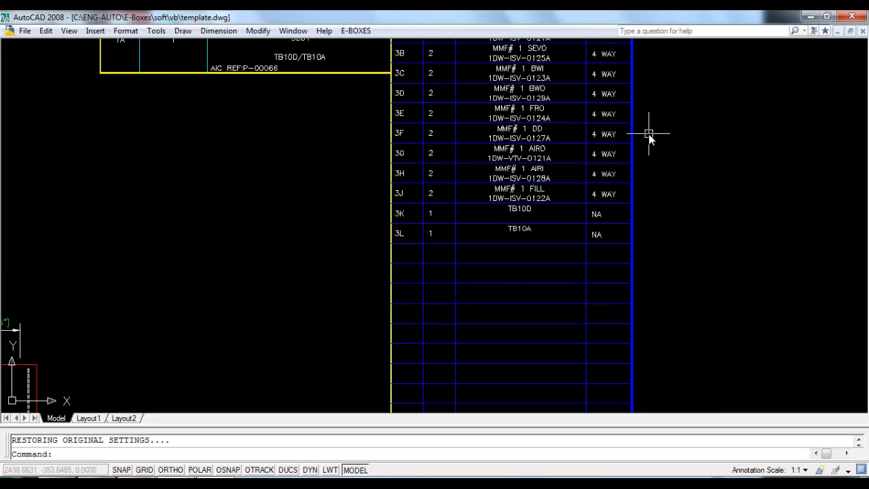
pyautogui.scroll(-3, 518, 166)
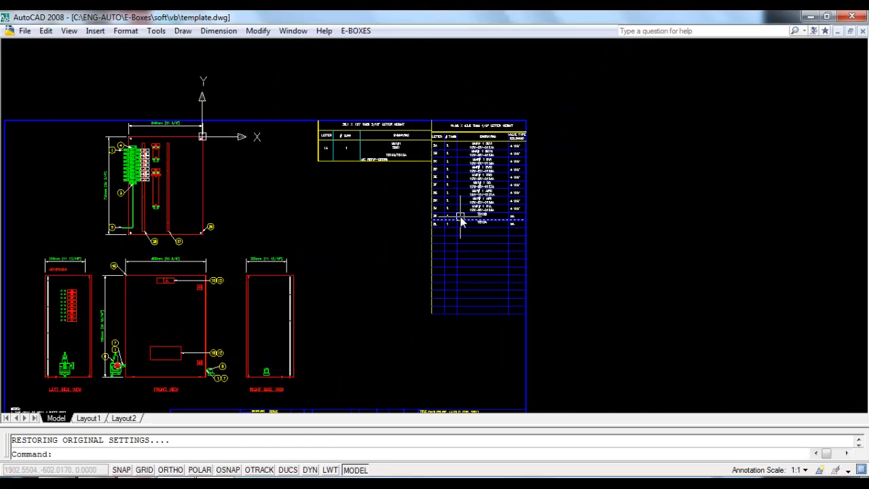
# Step: Zoom to the GA drawing's extents, then close AutoCAD without saving changes to template.dwg
pyautogui.write('z')
pyautogui.press('Return')
pyautogui.write('e')
pyautogui.press('Return')
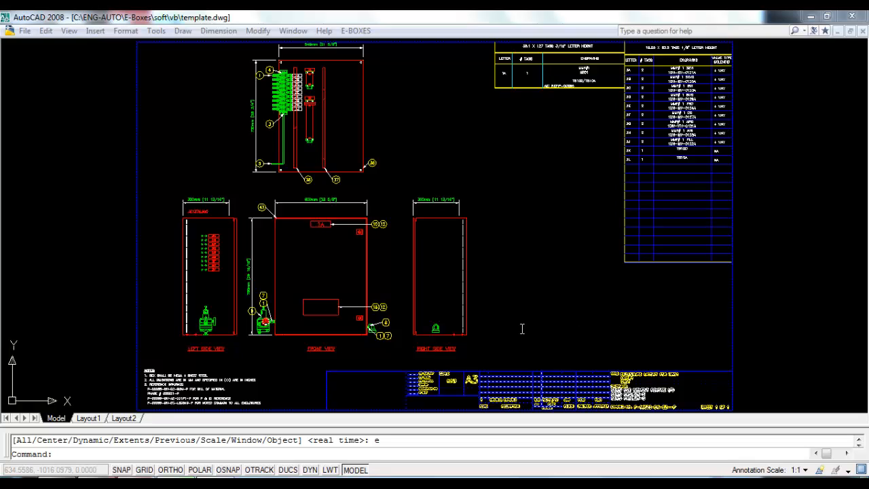
pyautogui.click(855, 17)
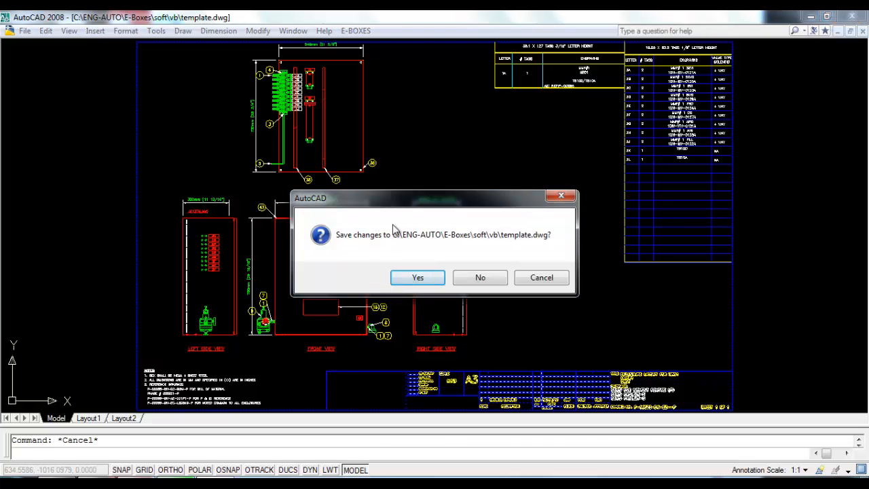
pyautogui.click(480, 277)
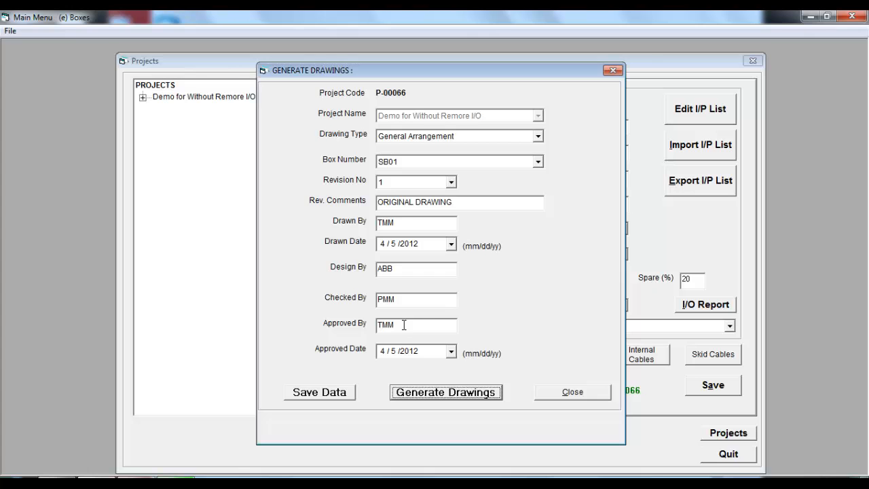
# Step: Open the P-00066 job folder to review the generated files, then return to the Generate Drawings dialog
pyautogui.moveTo(405, 327); pyautogui.dragTo(368, 334)
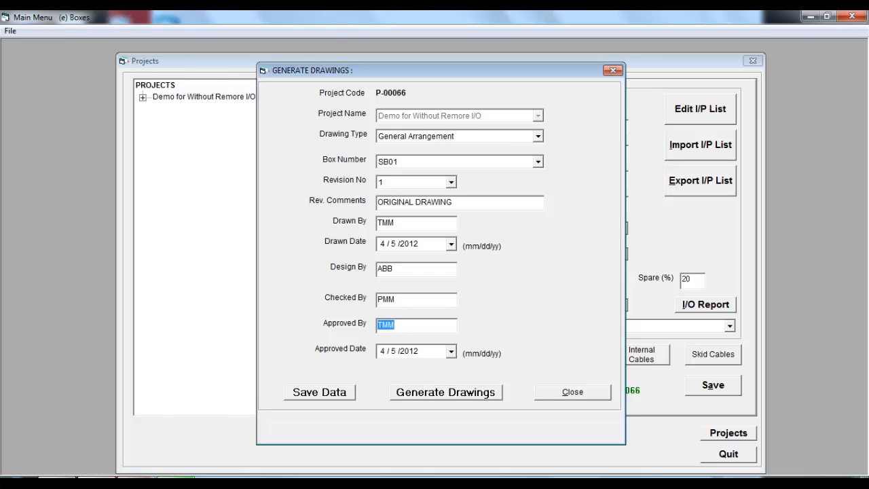
pyautogui.click(63, 478)
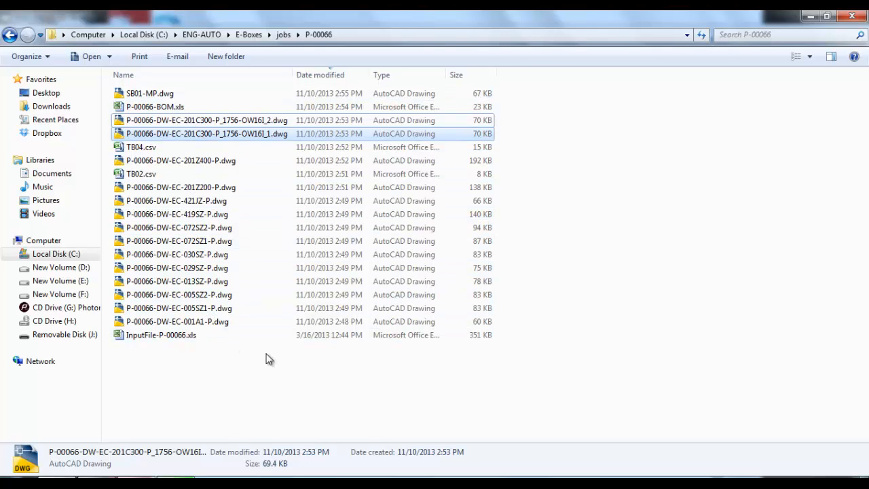
pyautogui.click(135, 478)
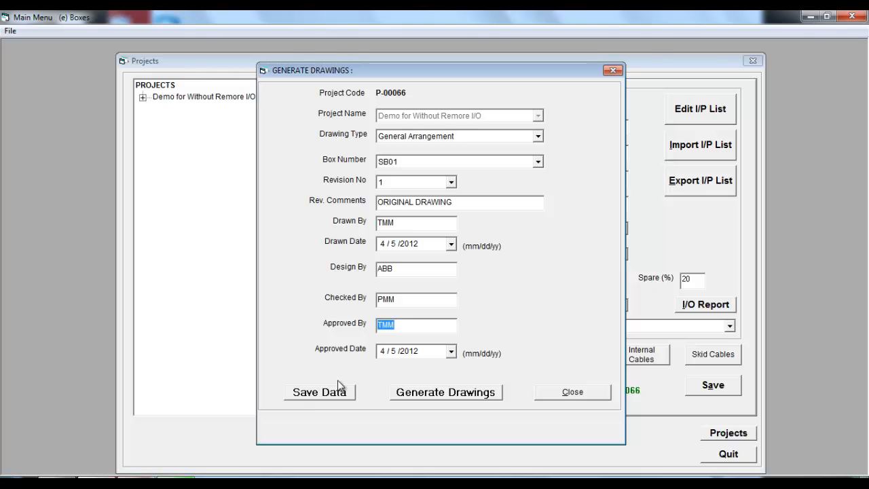